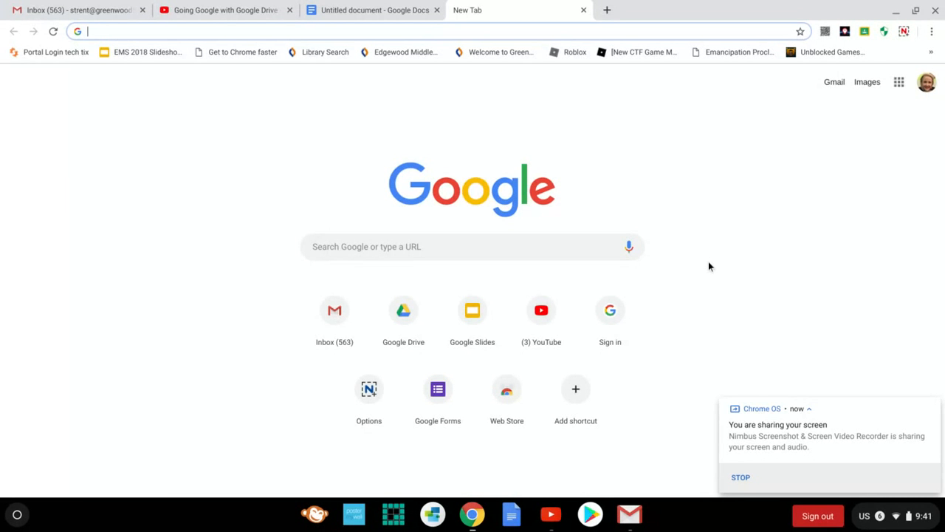
# - Open Google Drive from the Google apps list and dismiss the screen-sharing notification
pyautogui.click(900, 84)
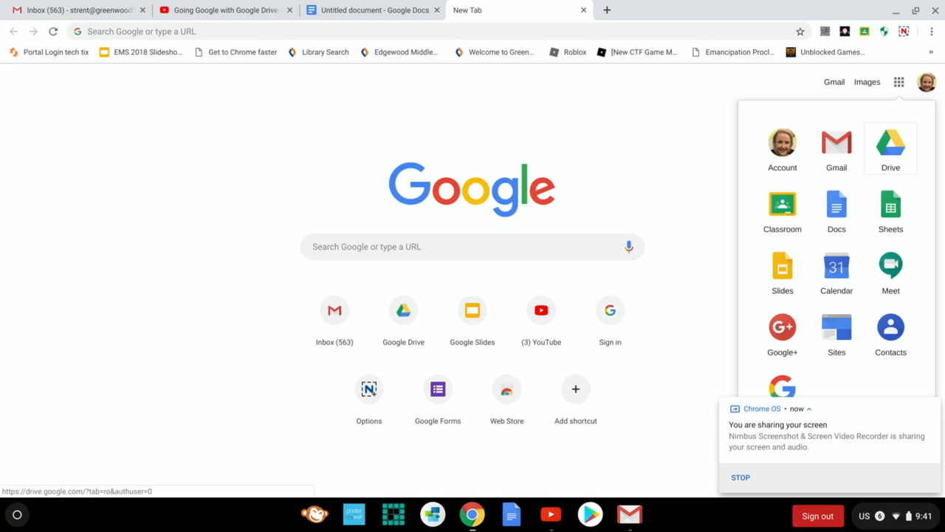
pyautogui.click(900, 85)
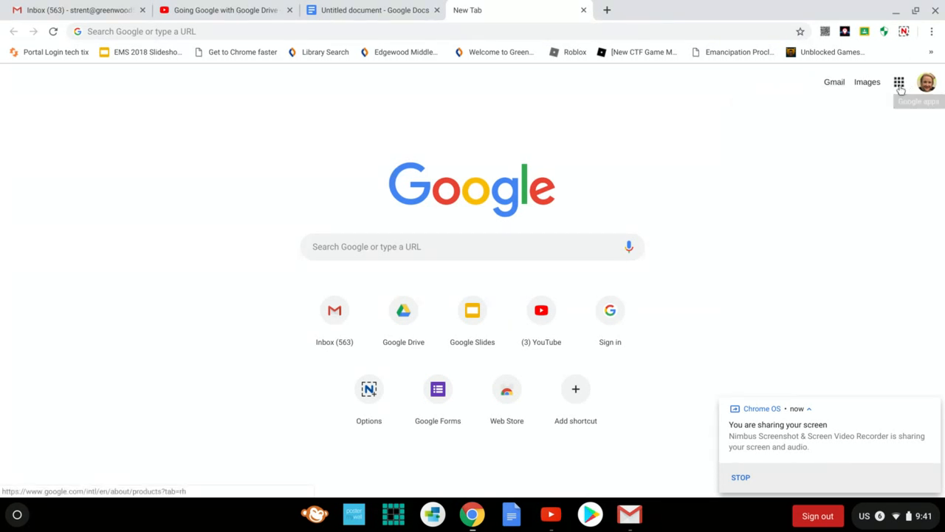
pyautogui.click(900, 85)
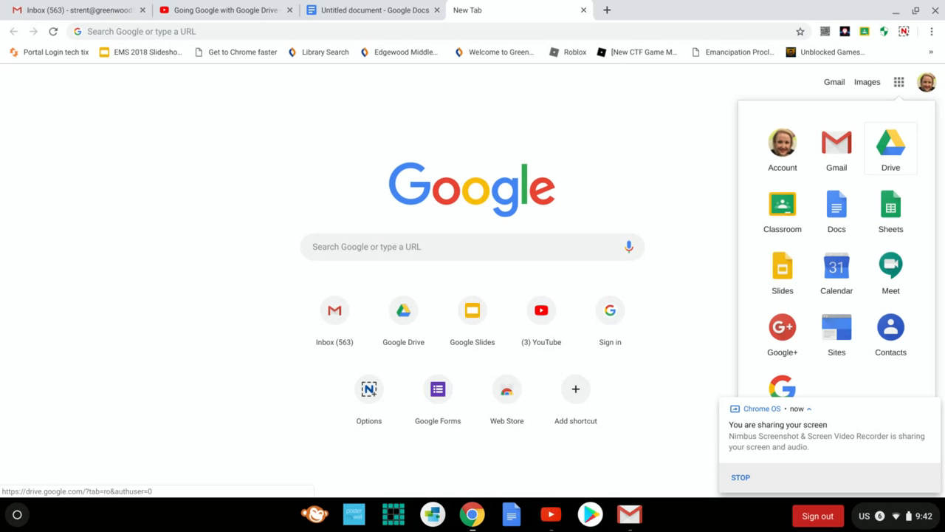
pyautogui.click(892, 155)
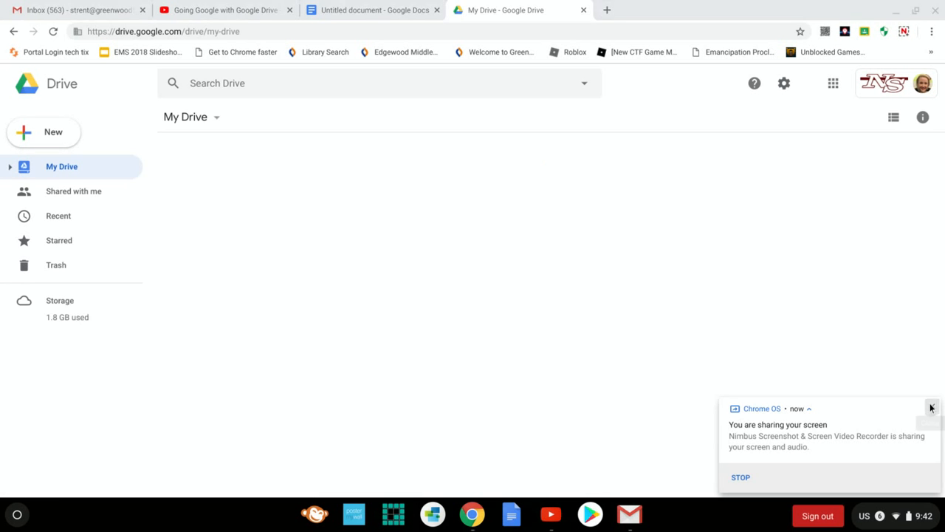
pyautogui.click(932, 408)
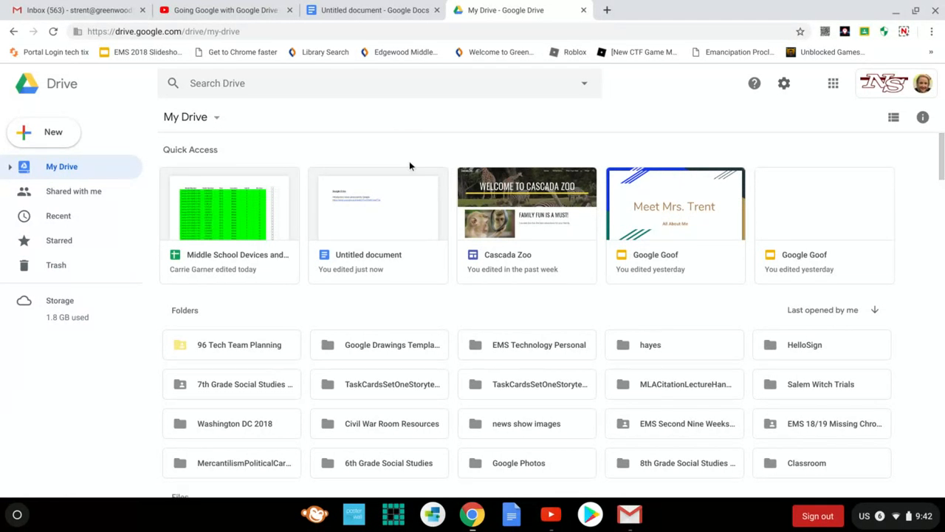
# - Look through the folders and files stored in My Drive
pyautogui.scroll(-2, 476, 386)
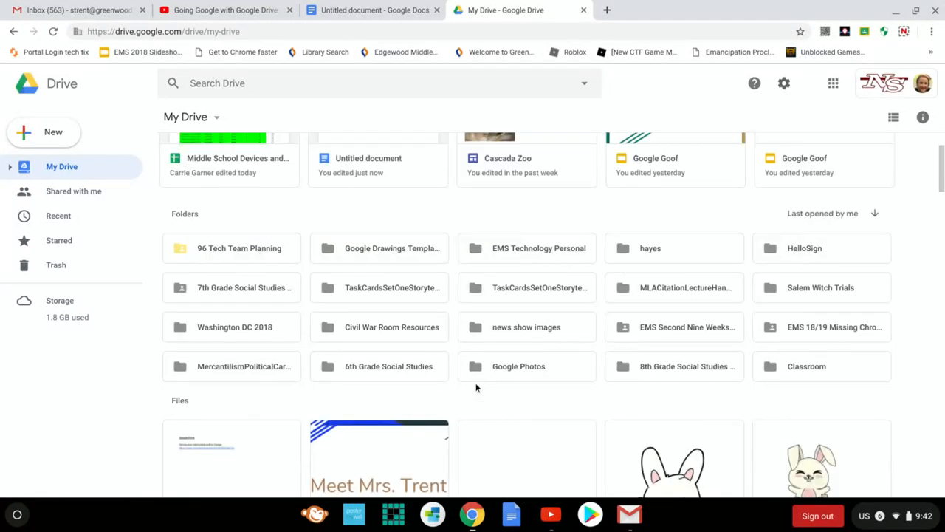
pyautogui.scroll(-3, 476, 388)
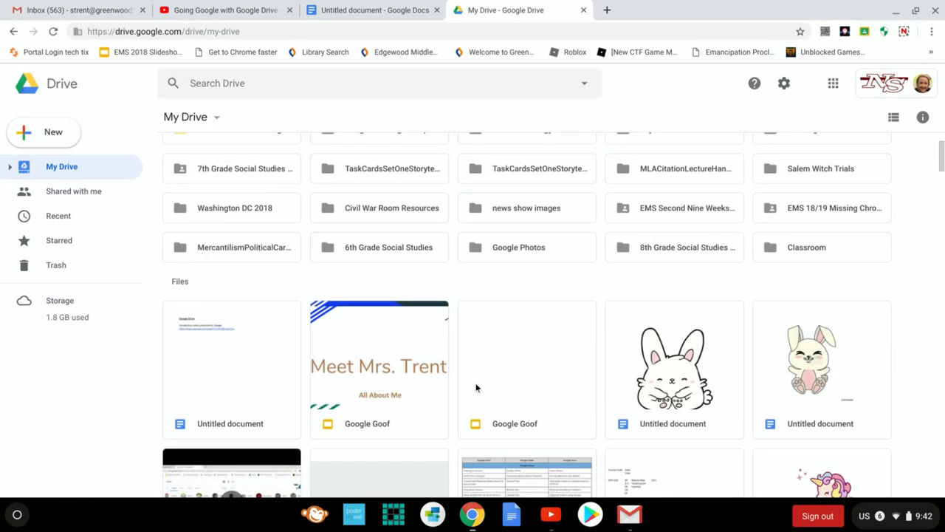
pyautogui.scroll(-1, 476, 388)
pyautogui.scroll(-2, 475, 386)
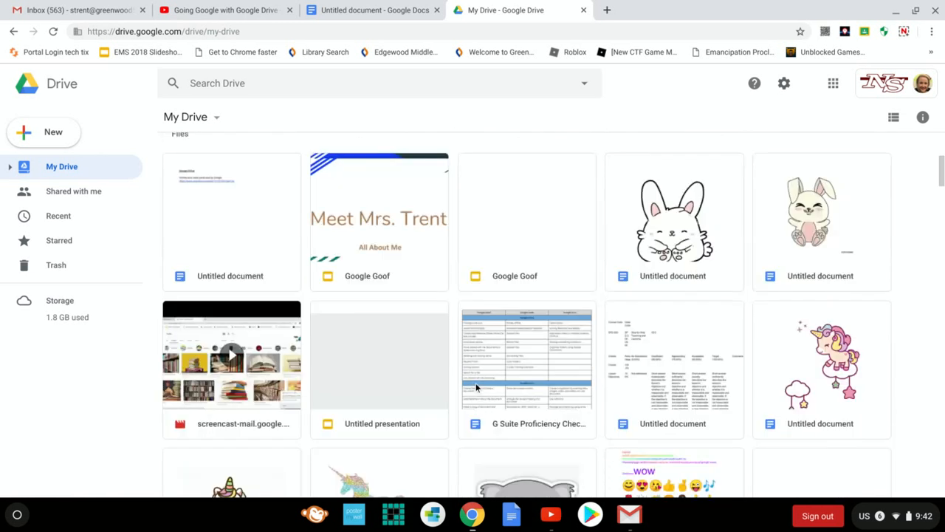
pyautogui.scroll(5, 476, 383)
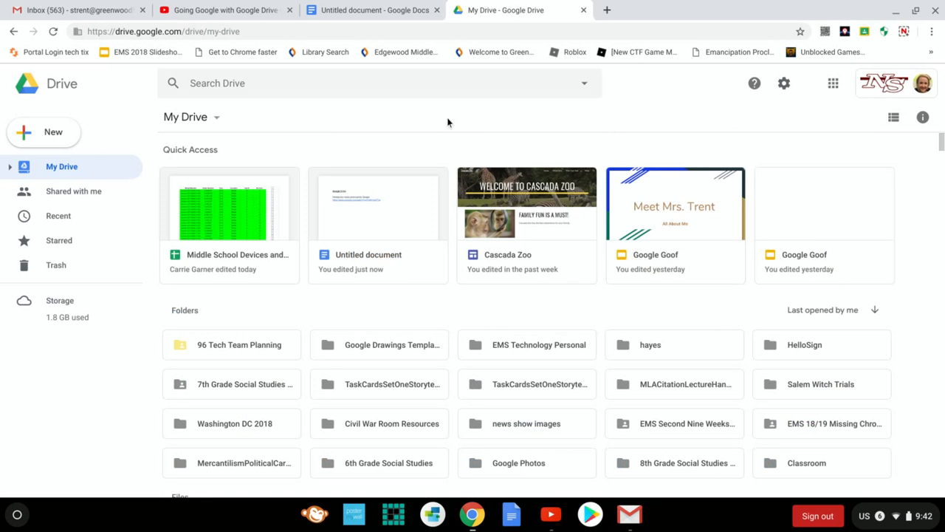
# - Start a file upload, look through the files in the Downloads folder, and close the file picker without choosing one
pyautogui.click(35, 135)
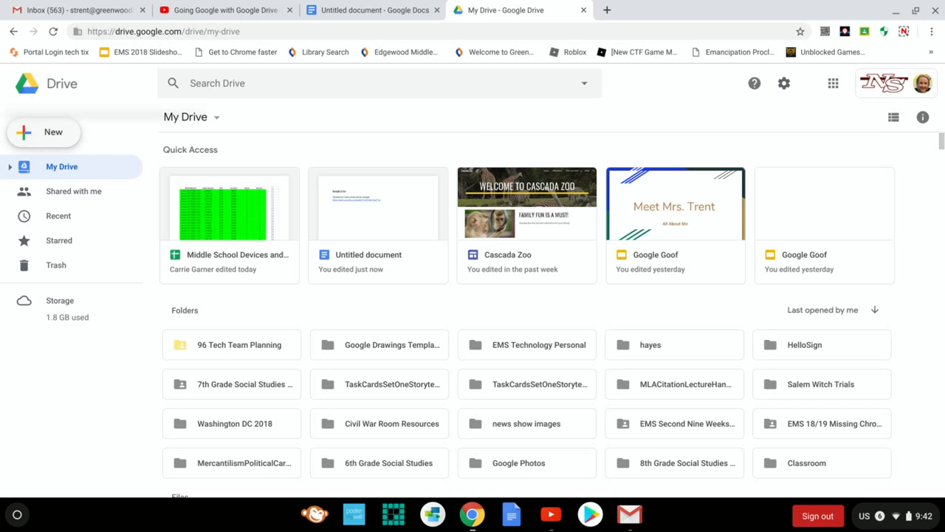
pyautogui.click(45, 135)
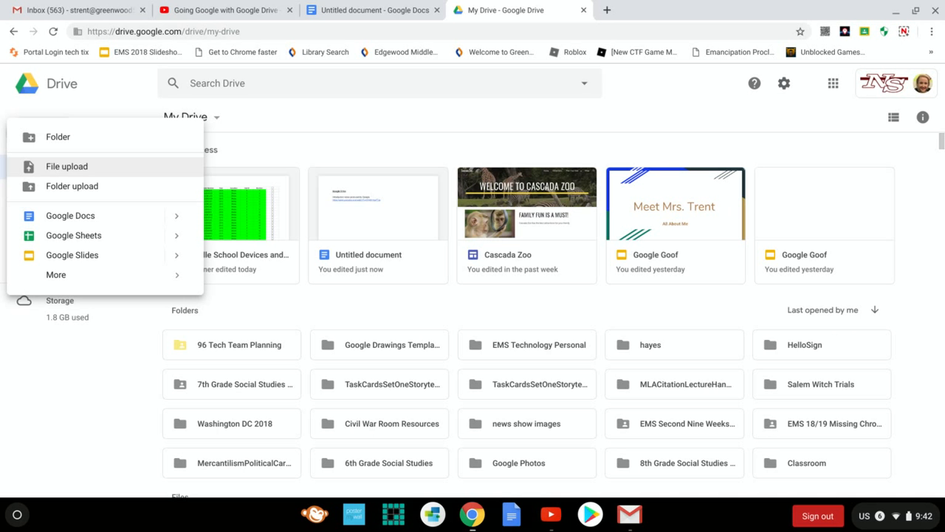
pyautogui.click(59, 168)
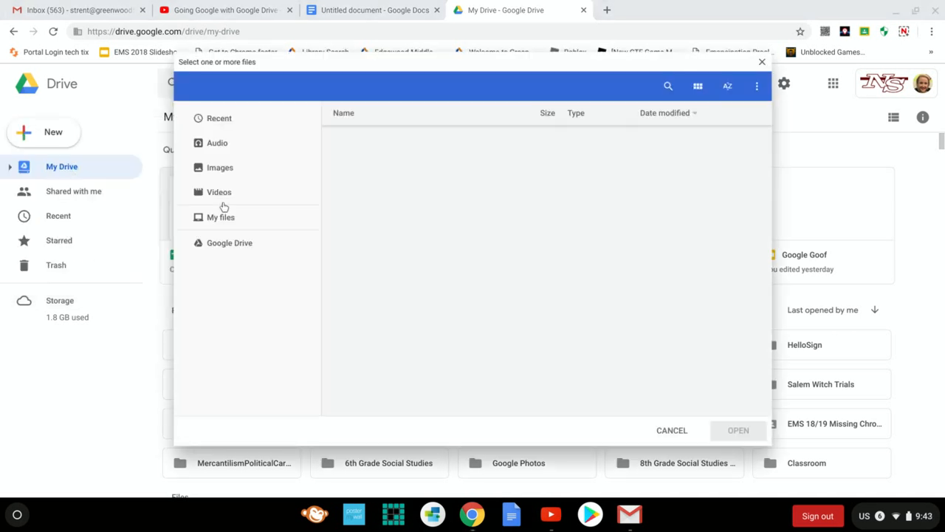
pyautogui.scroll(-5, 390, 262)
pyautogui.scroll(-5, 462, 295)
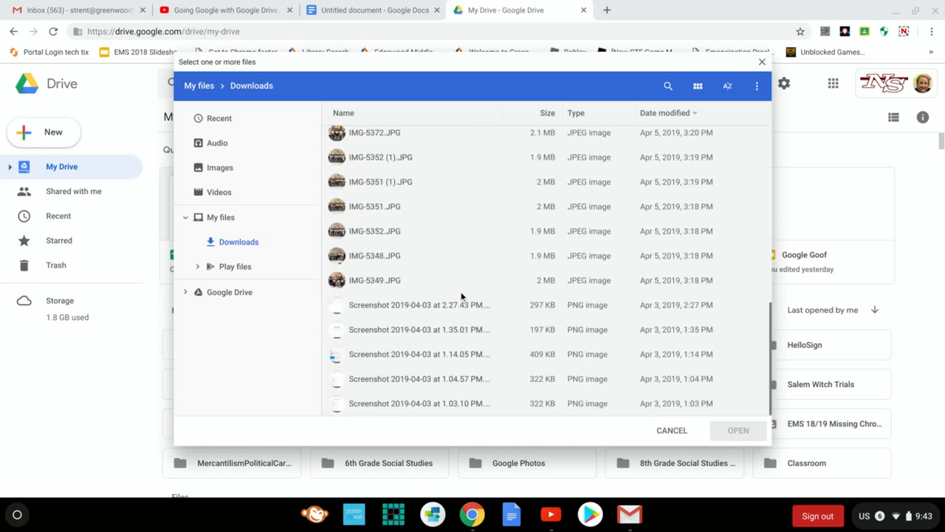
pyautogui.scroll(10, 449, 322)
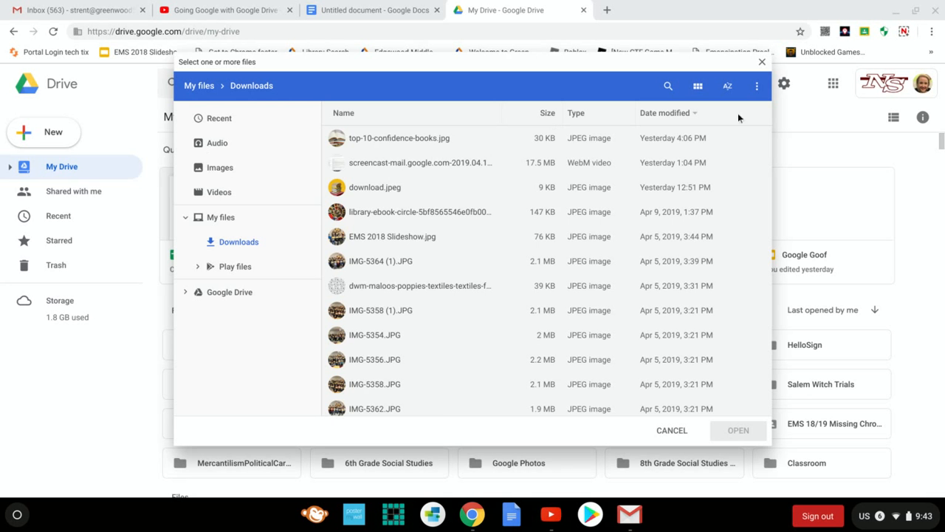
pyautogui.click(763, 61)
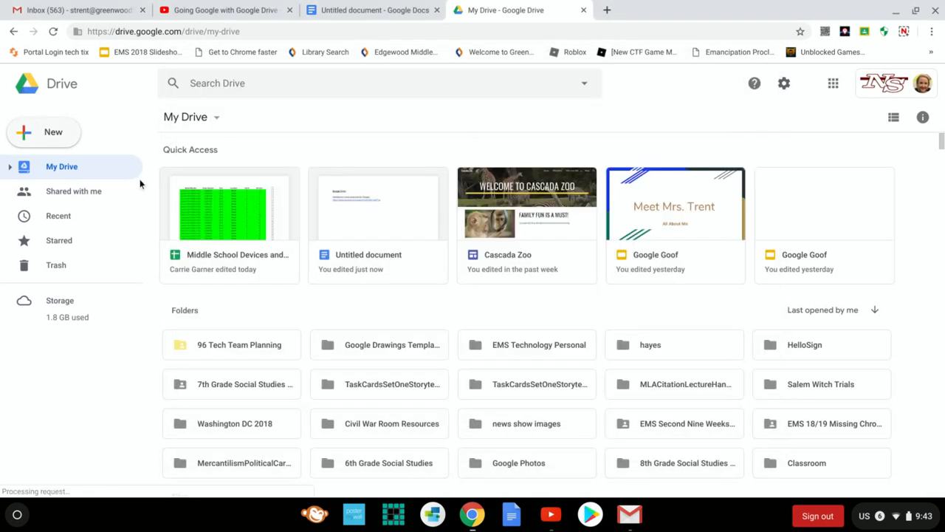
# - Look through the files under Shared with me and return to My Drive
pyautogui.click(72, 200)
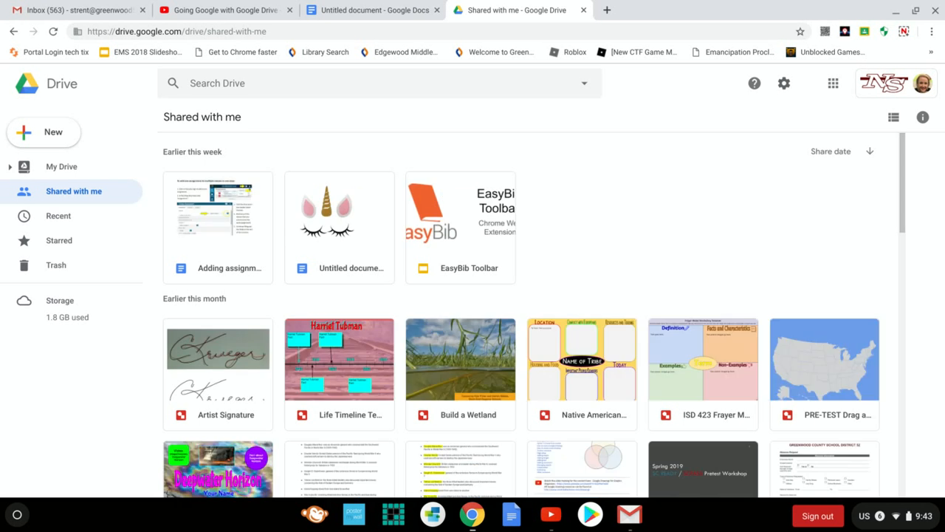
pyautogui.scroll(-3, 623, 274)
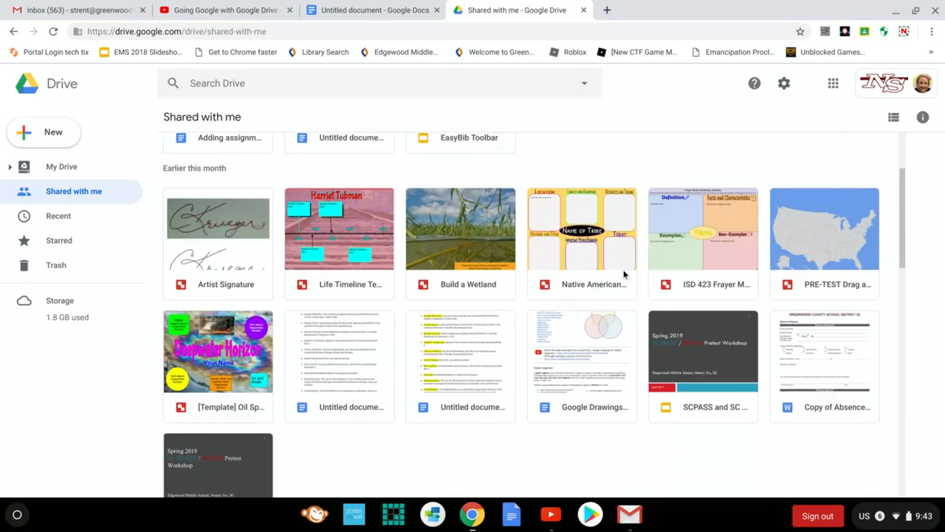
pyautogui.scroll(3, 623, 274)
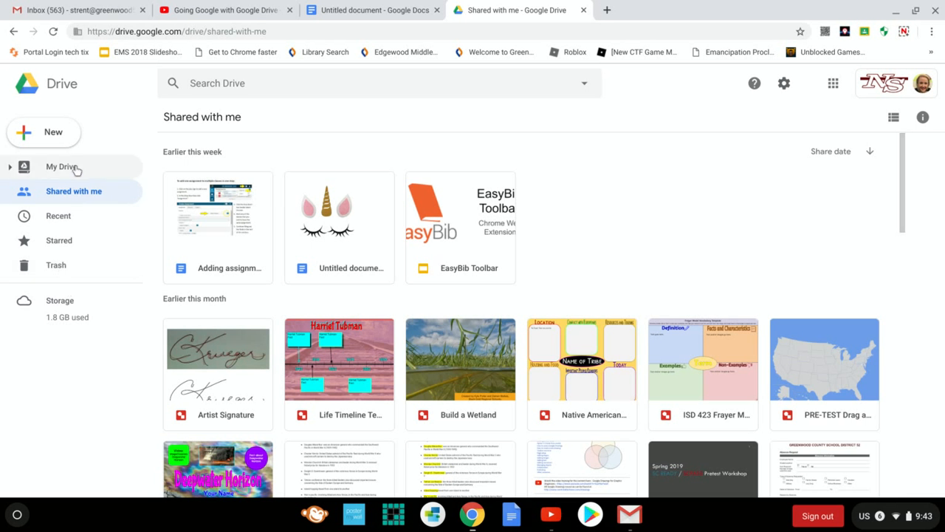
pyautogui.click(52, 175)
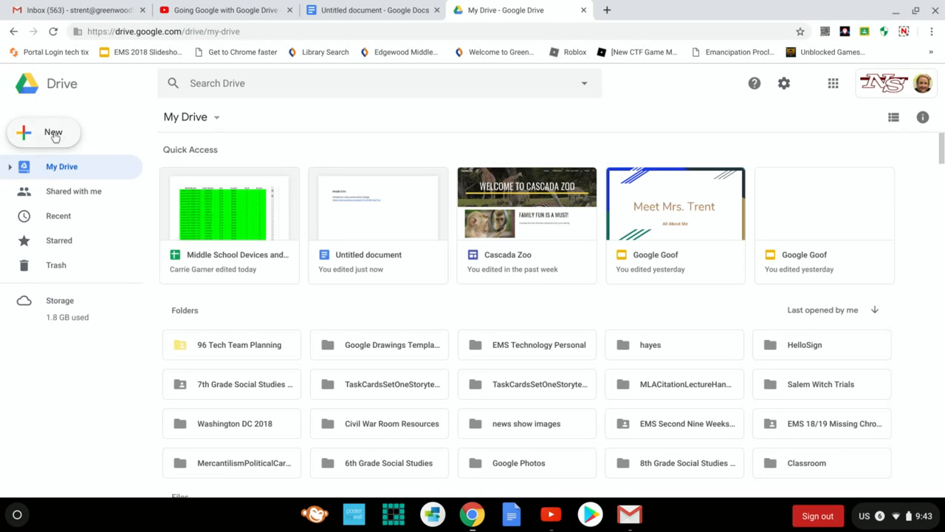
# - Create a new Google Slides presentation and enter "Plate Tectonics" as the title on the first slide
pyautogui.click(53, 135)
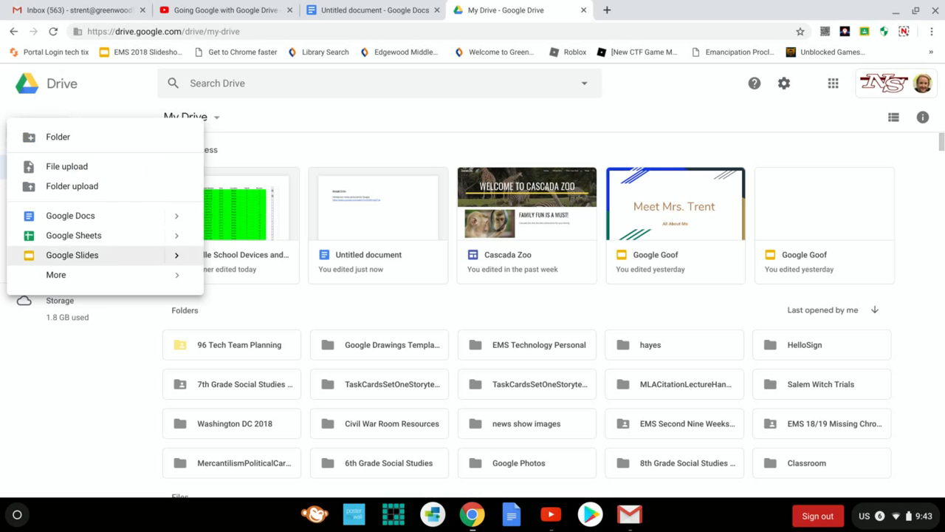
pyautogui.click(104, 262)
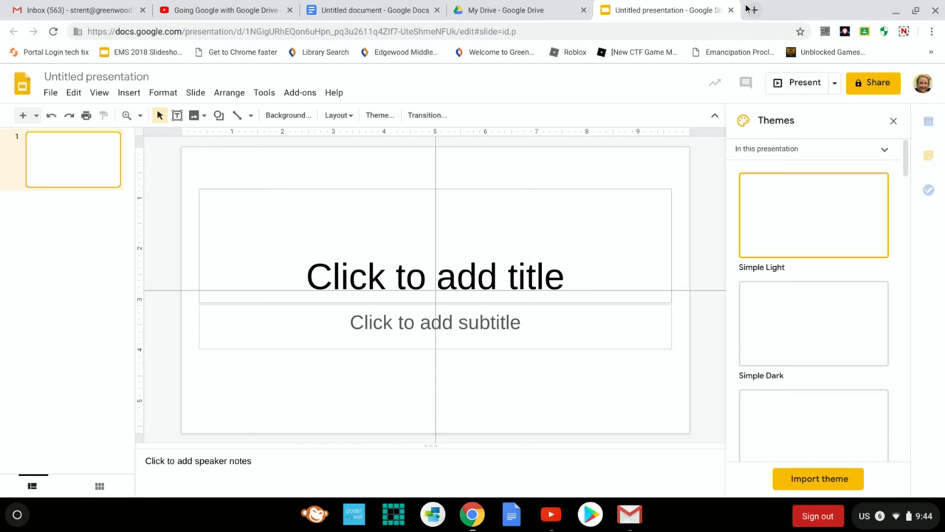
pyautogui.click(380, 275)
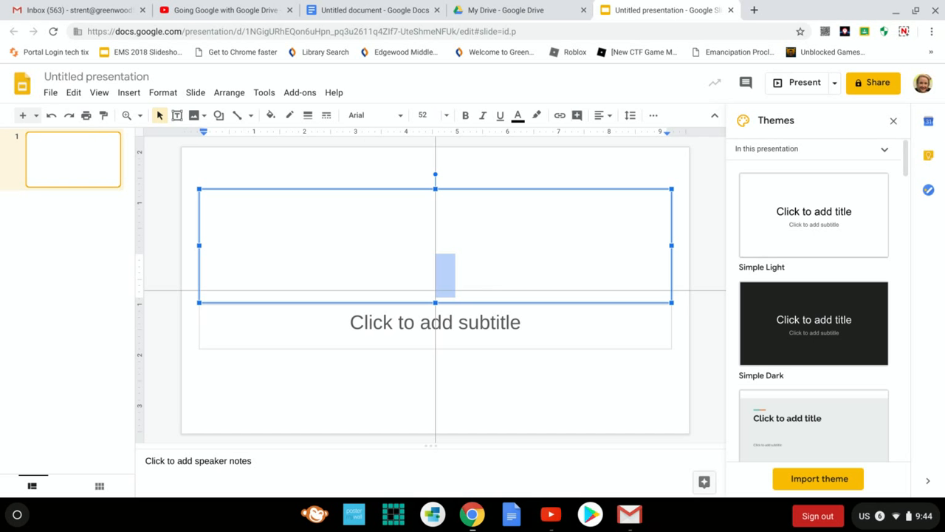
pyautogui.write('Plate Tectonic')
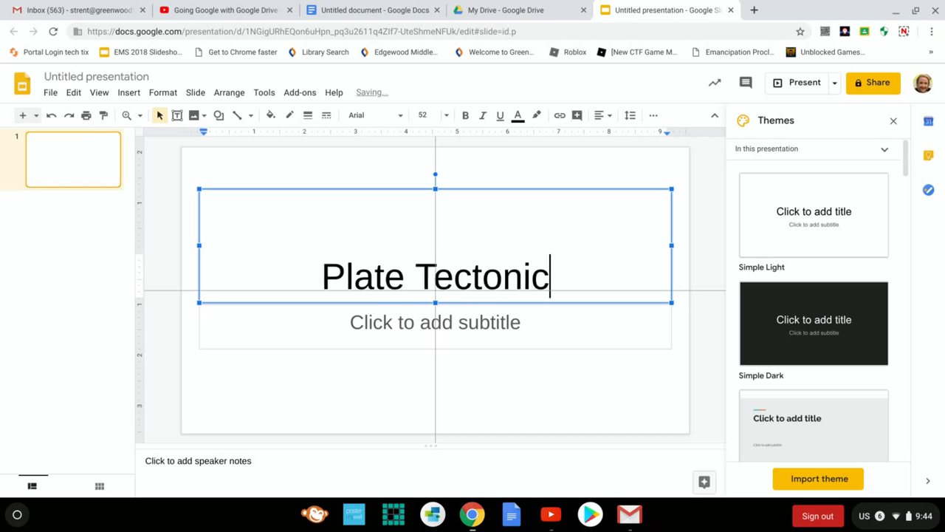
pyautogui.write('s')
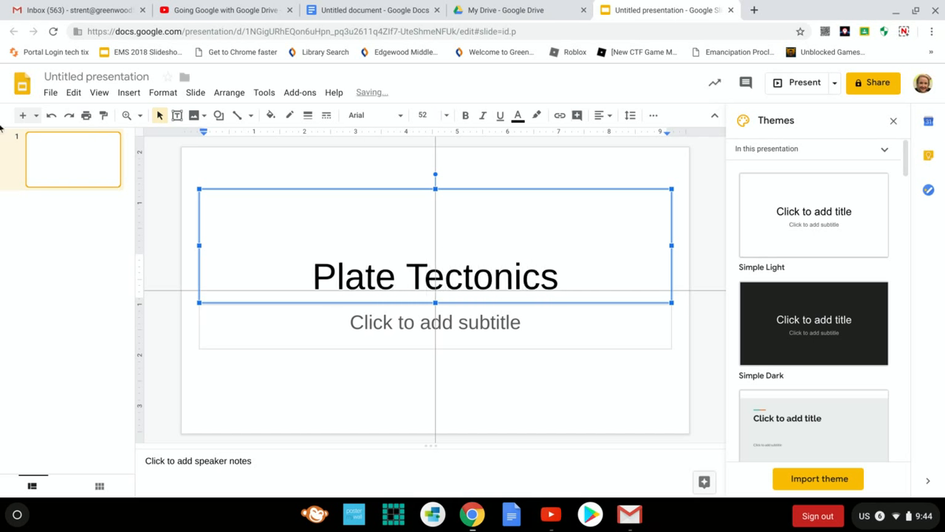
# - Try to rename the presentation "Plate Tectonics" by copying the slide's title text into the file name
pyautogui.tripleClick(364, 275)
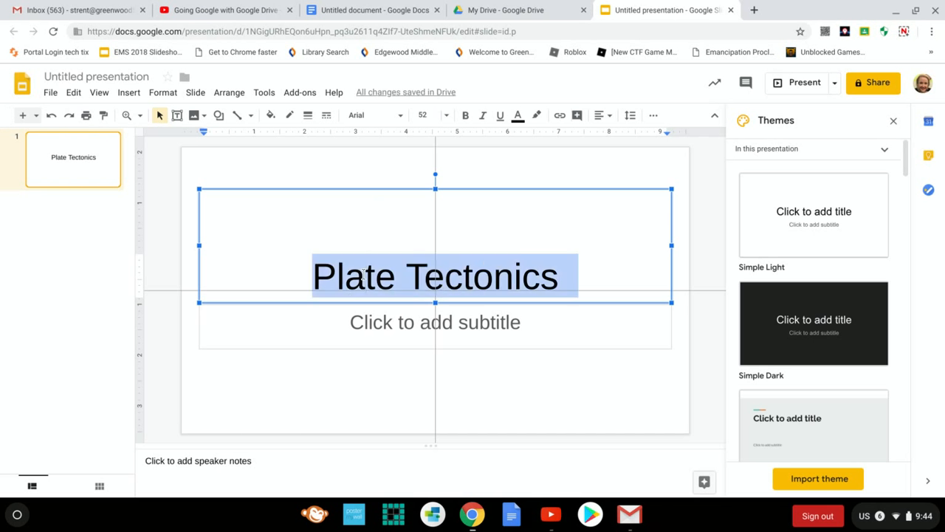
pyautogui.rightClick(379, 276)
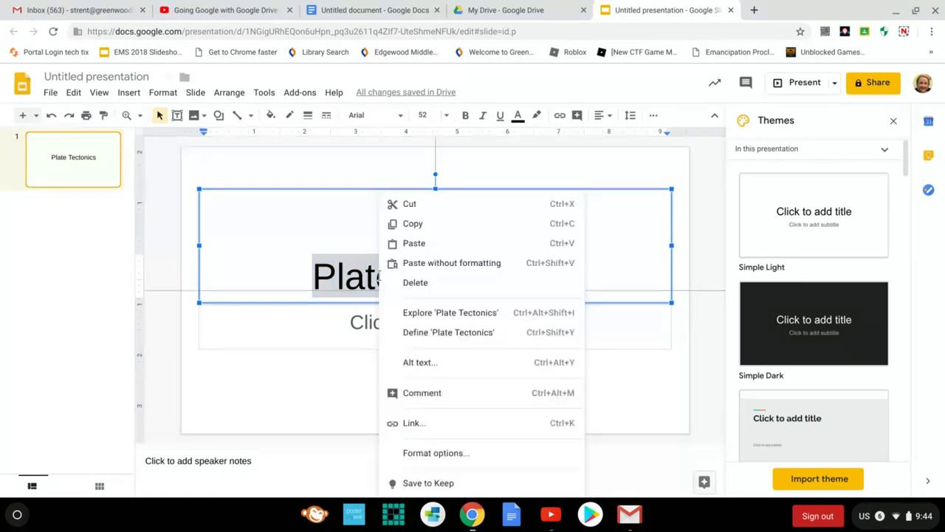
pyautogui.click(414, 233)
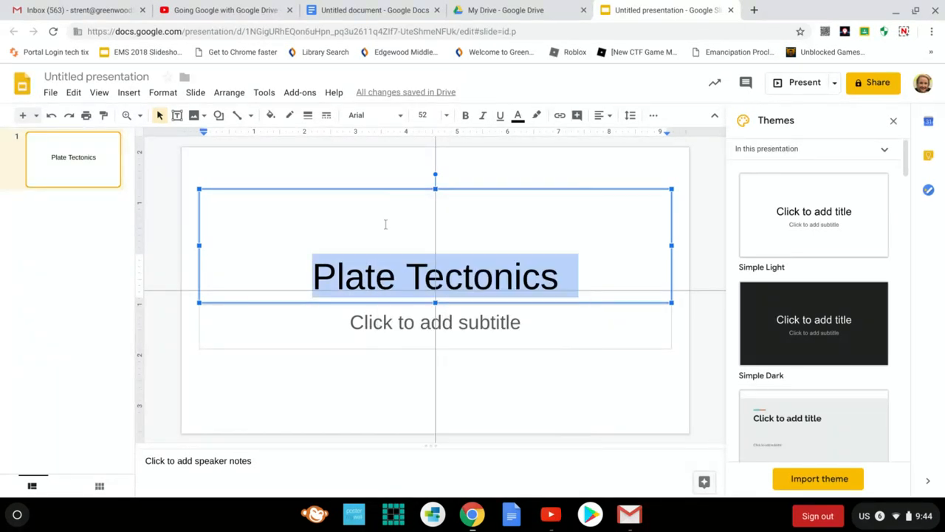
pyautogui.click(103, 74)
pyautogui.hotkey('ctrl', 'v')
pyautogui.rightClick(104, 76)
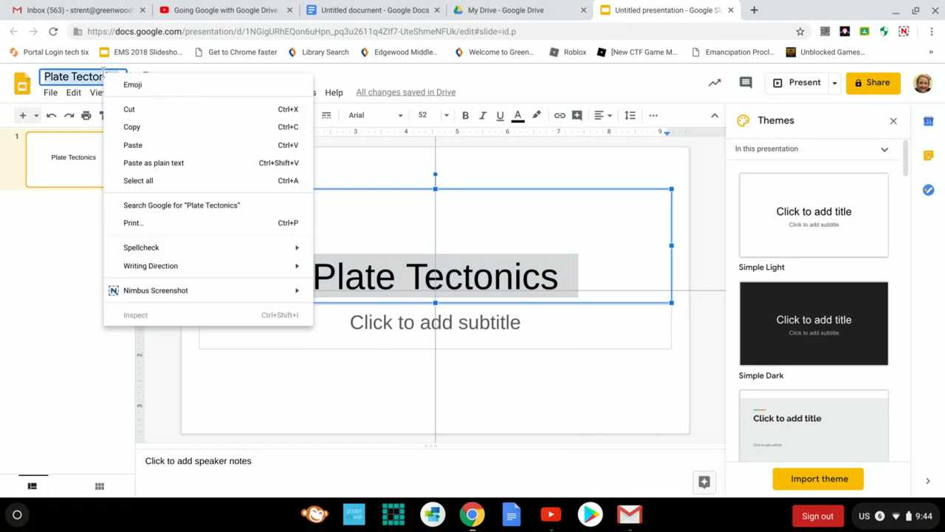
pyautogui.click(368, 75)
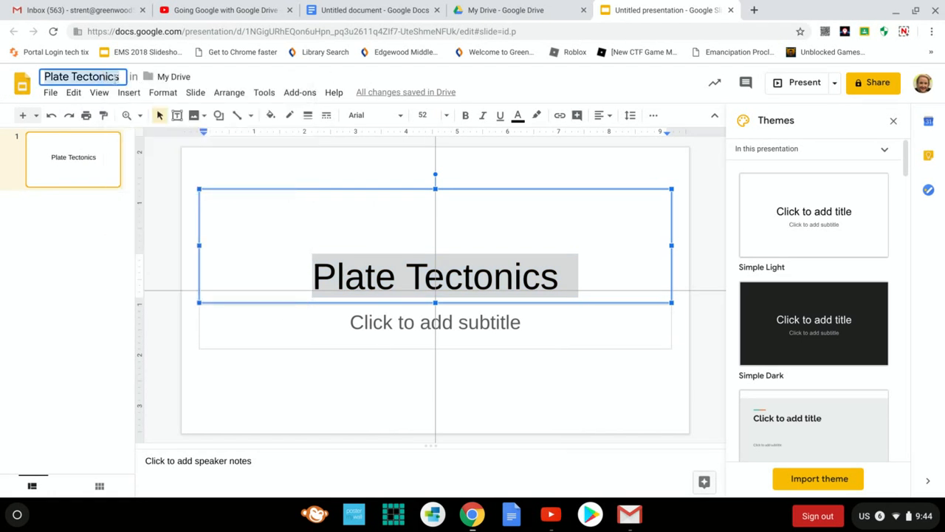
pyautogui.click(111, 233)
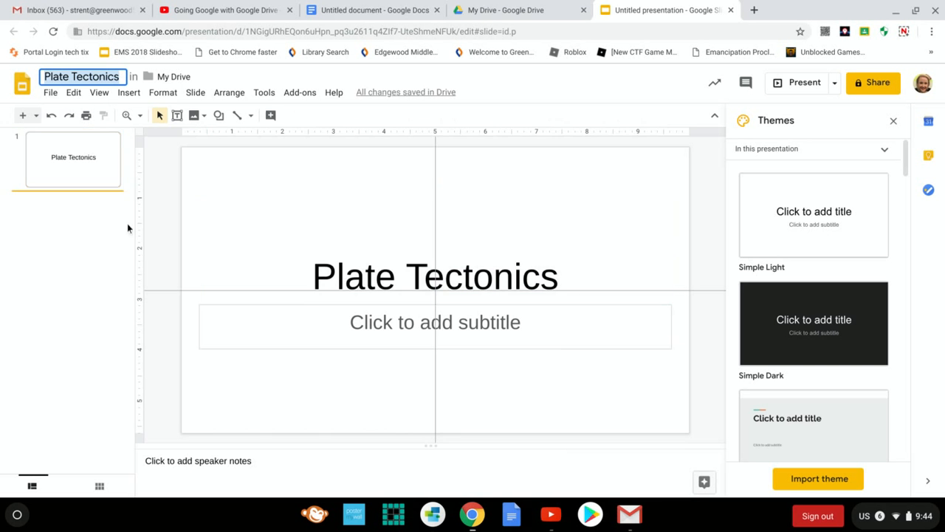
# - Close the presentation and reload My Drive to refresh its file listing
pyautogui.click(732, 9)
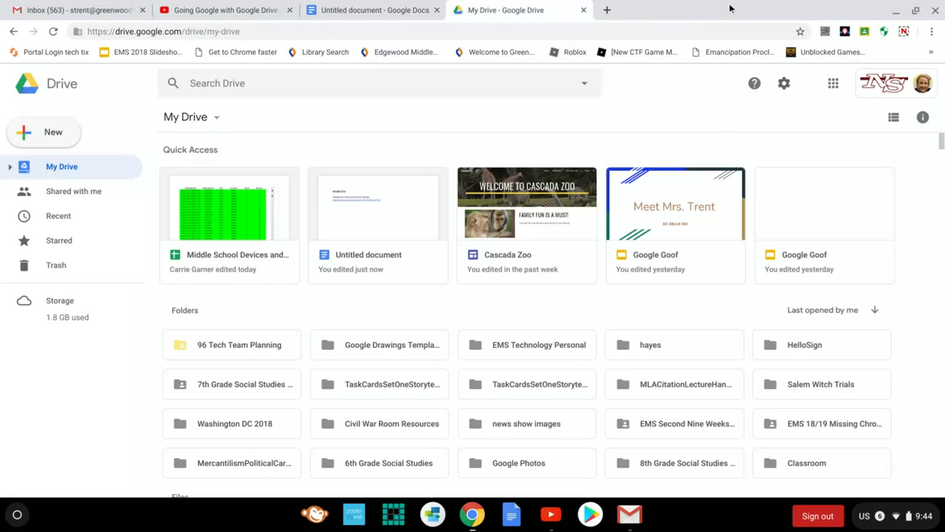
pyautogui.click(265, 31)
pyautogui.press('Return')
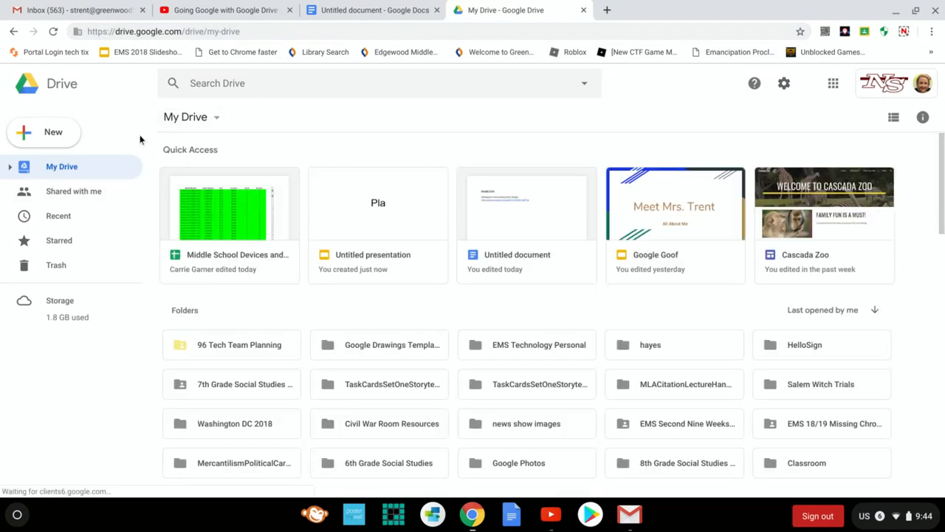
# - Reopen the new untitled presentation from Quick Access to view it, and close it again
pyautogui.click(385, 219)
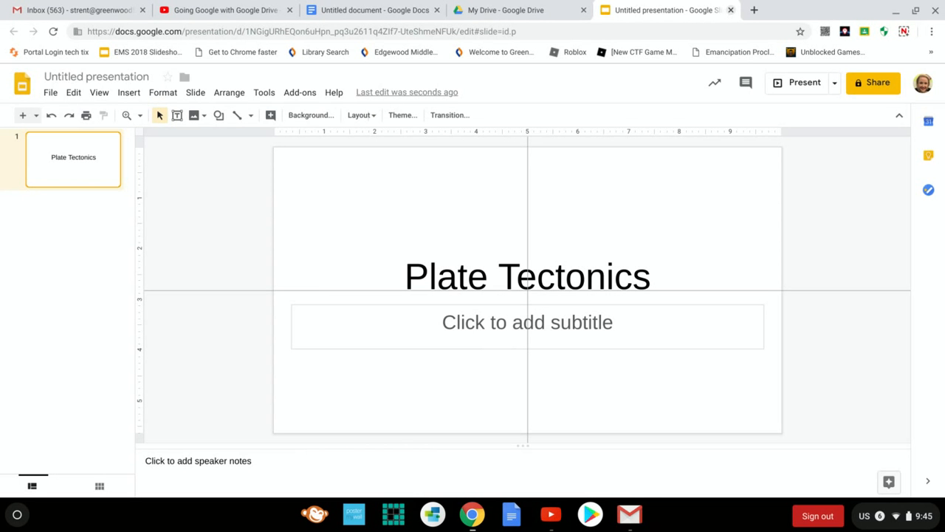
pyautogui.click(731, 10)
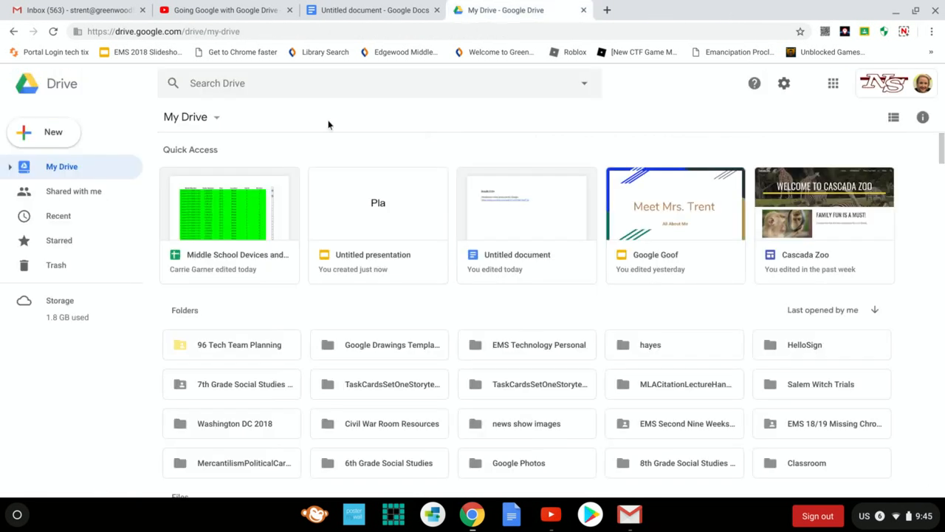
# - Search Drive for "resetting"
pyautogui.click(316, 84)
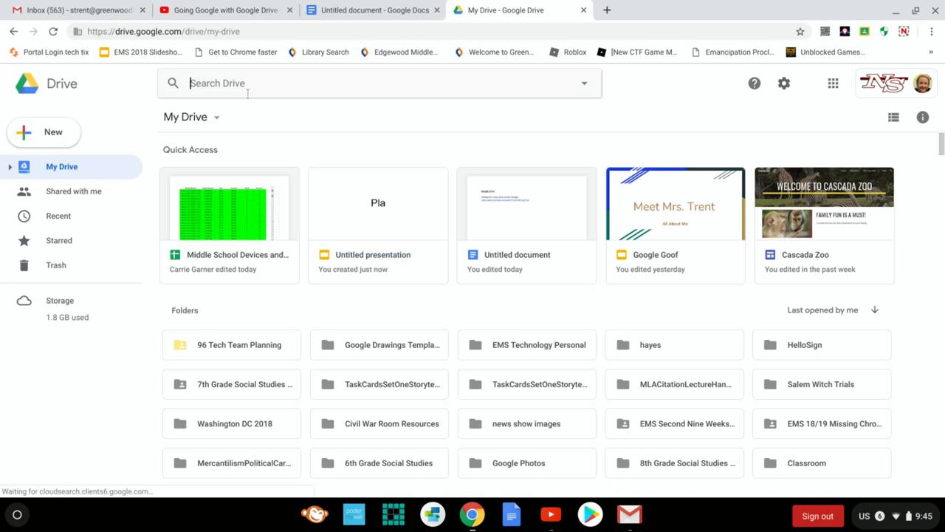
pyautogui.scroll(-1, 426, 362)
pyautogui.scroll(-2, 427, 362)
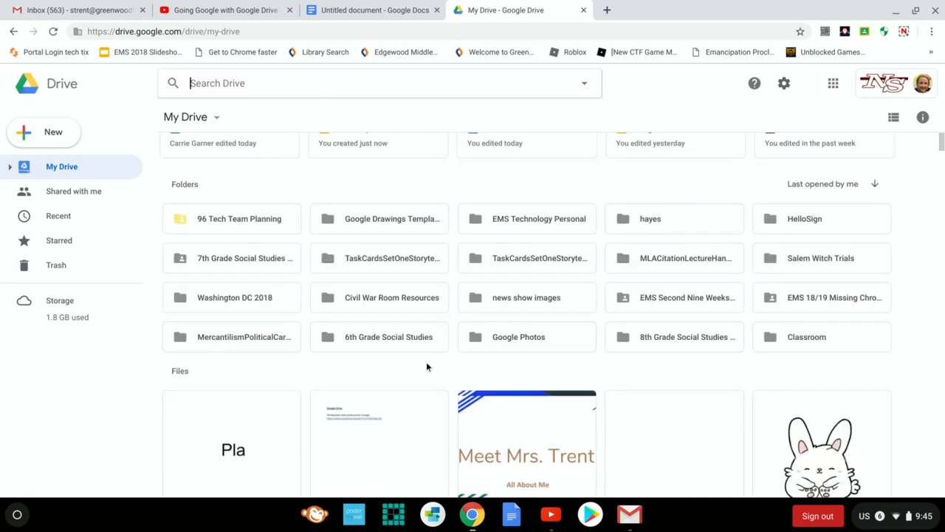
pyautogui.scroll(-10, 426, 362)
pyautogui.scroll(-5, 425, 367)
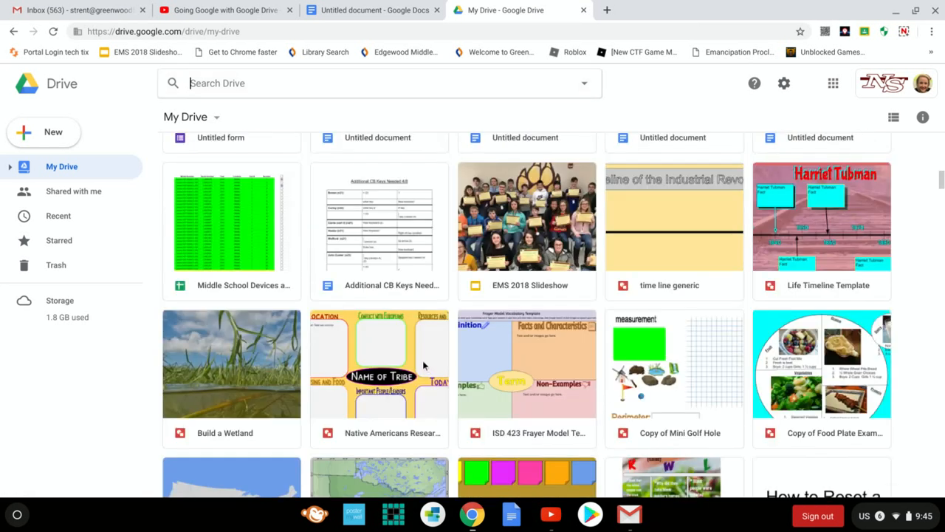
pyautogui.scroll(15, 424, 365)
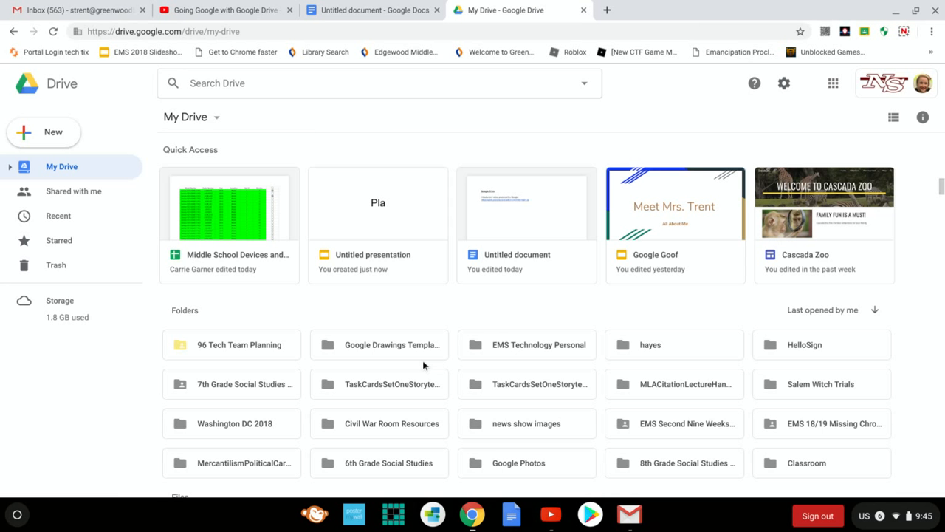
pyautogui.click(249, 85)
pyautogui.write('rese')
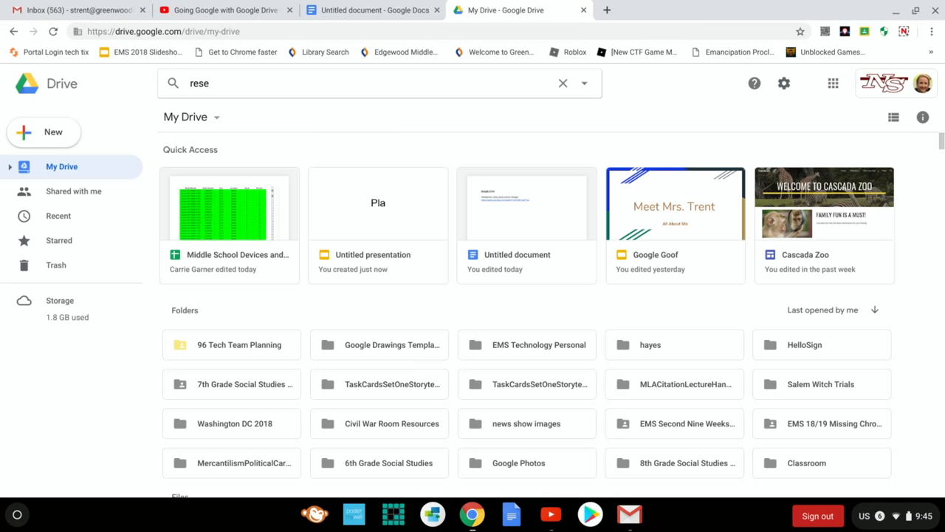
pyautogui.write('tting')
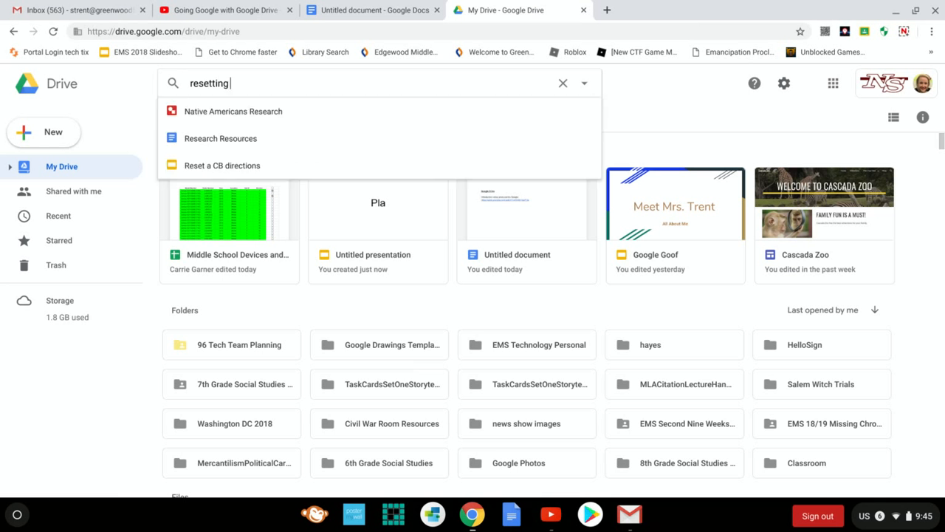
pyautogui.write(' a')
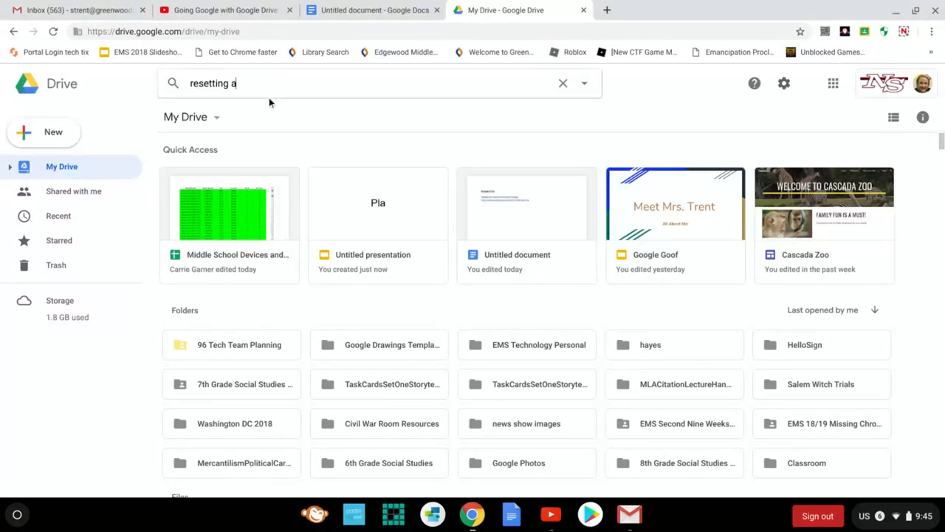
pyautogui.press('BackSpace')
pyautogui.press('BackSpace')
pyautogui.press('Return')
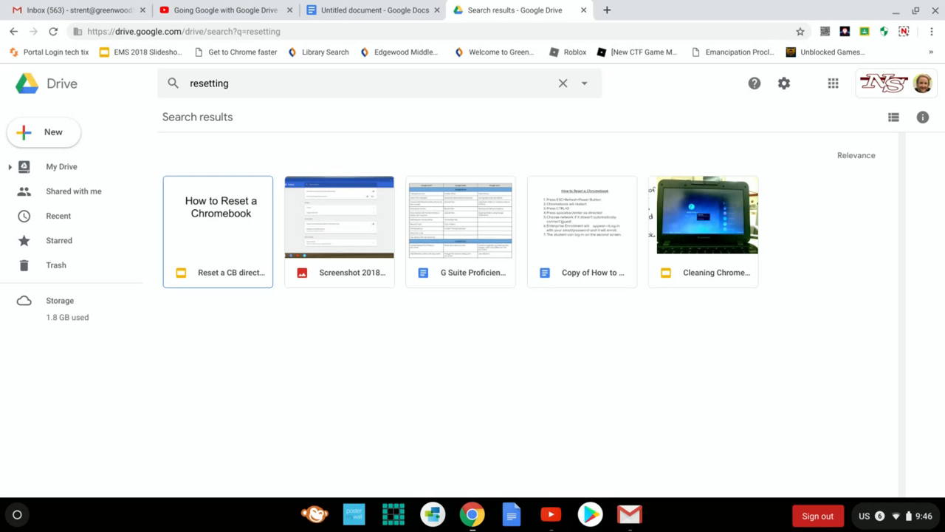
# - Return to My Drive and create a new folder named with the owner's first name followed by "'s Professional Portfolio"
pyautogui.click(69, 174)
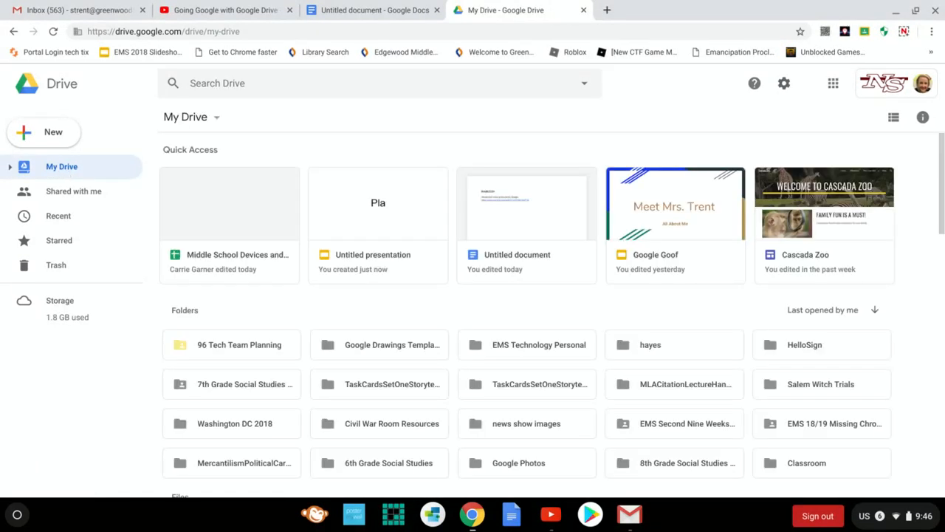
pyautogui.click(55, 133)
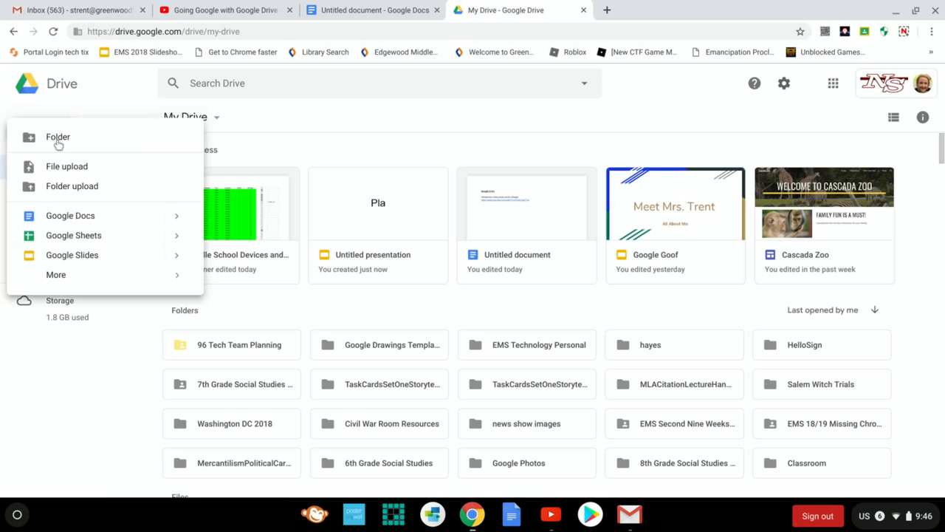
pyautogui.click(59, 140)
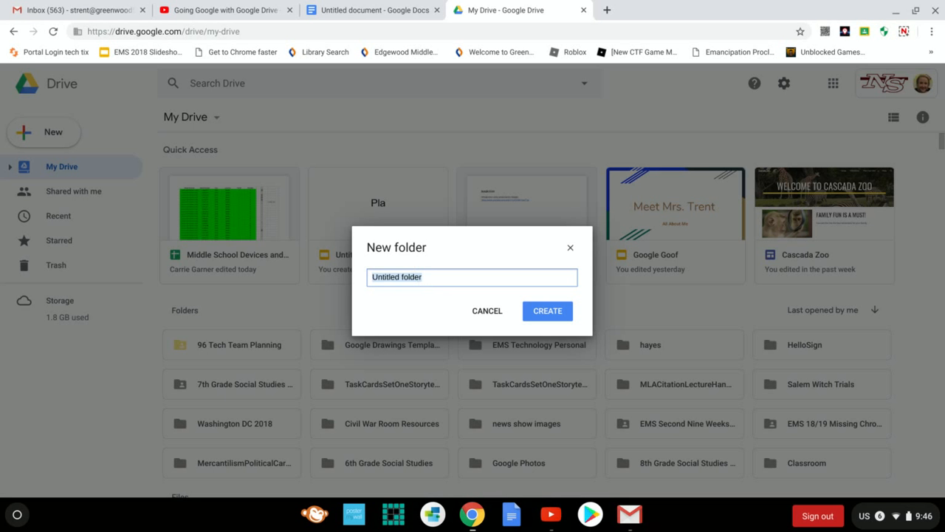
pyautogui.press('BackSpace')
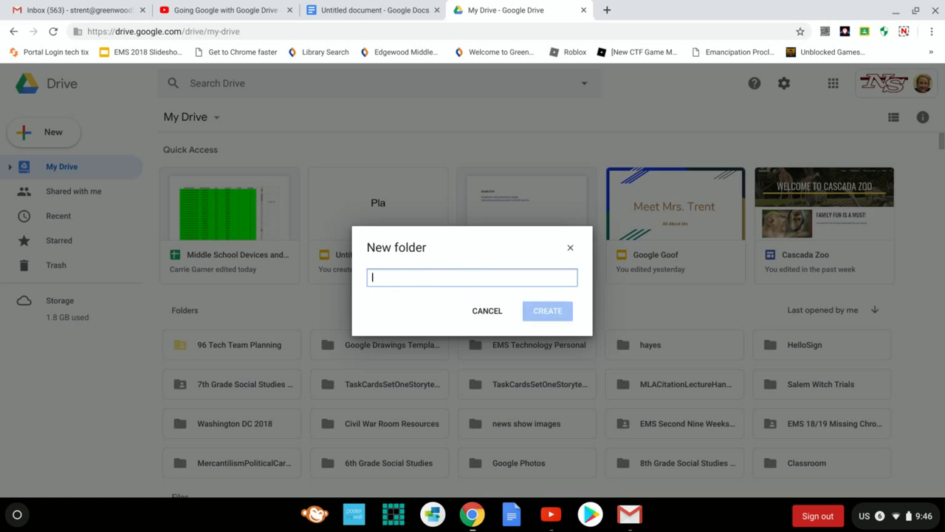
pyautogui.write('Stace')
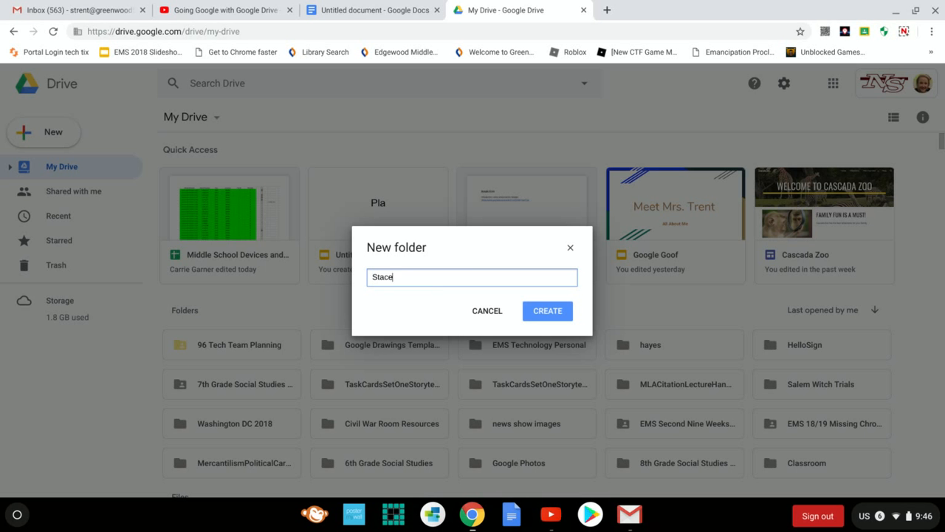
pyautogui.write('y')
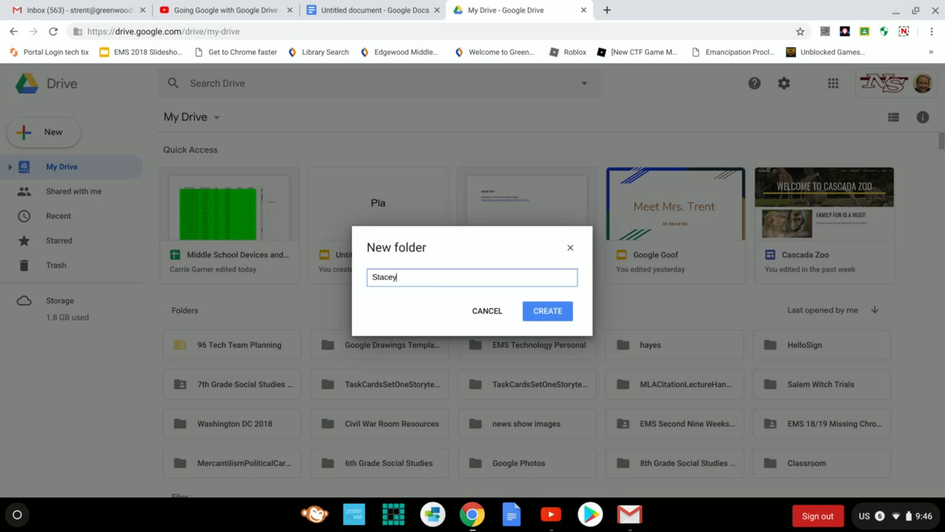
pyautogui.write("'s Professional Portfolio")
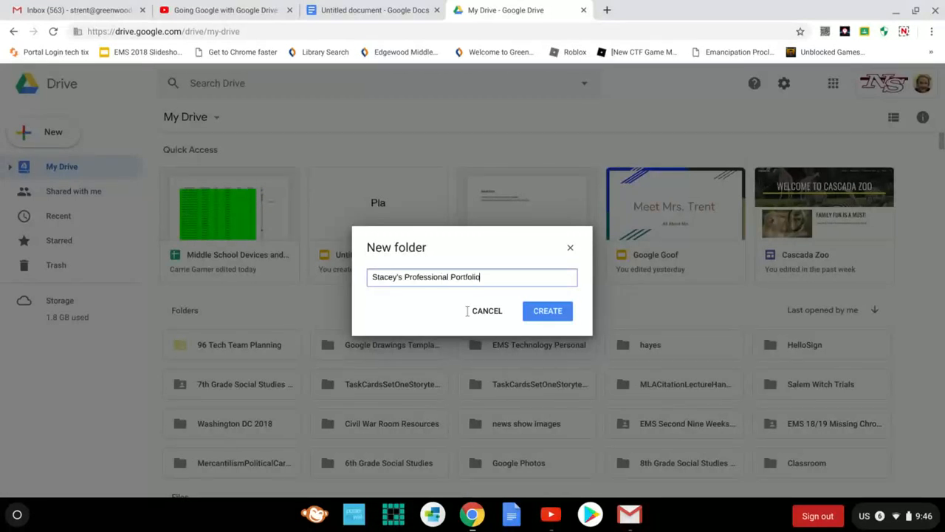
pyautogui.click(558, 313)
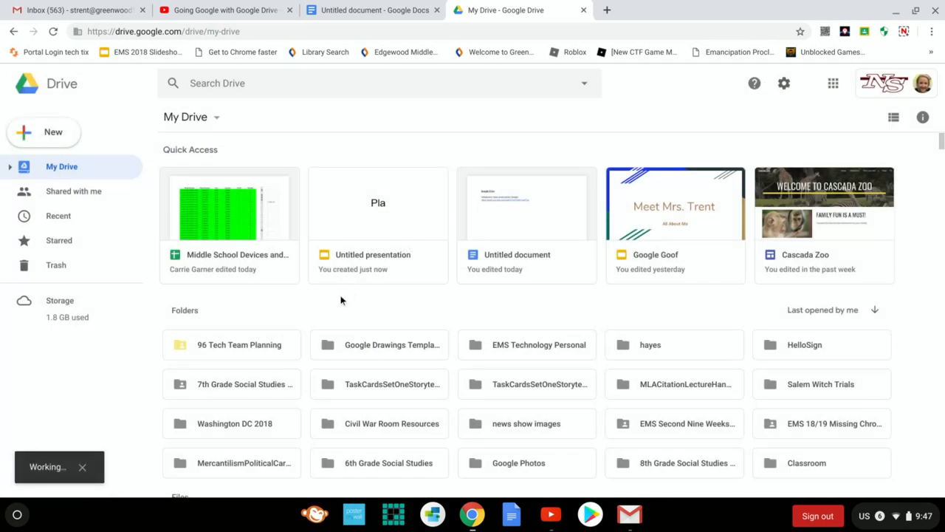
# - Open the new Professional Portfolio folder to view its contents, and go back to My Drive
pyautogui.click(232, 352)
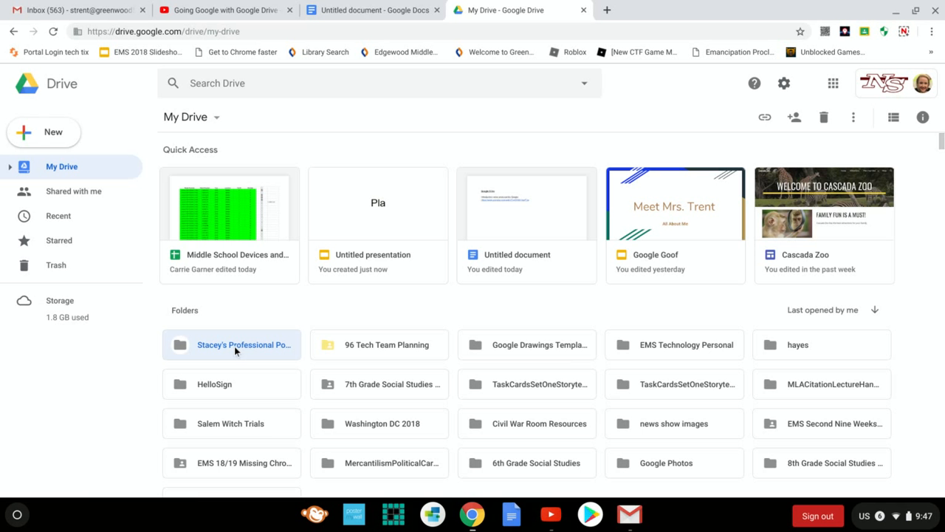
pyautogui.doubleClick(235, 346)
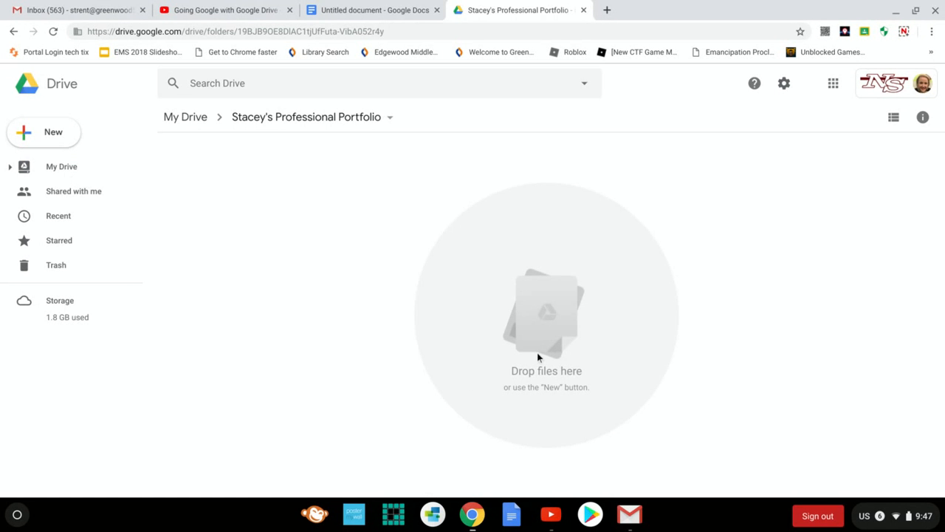
pyautogui.click(50, 168)
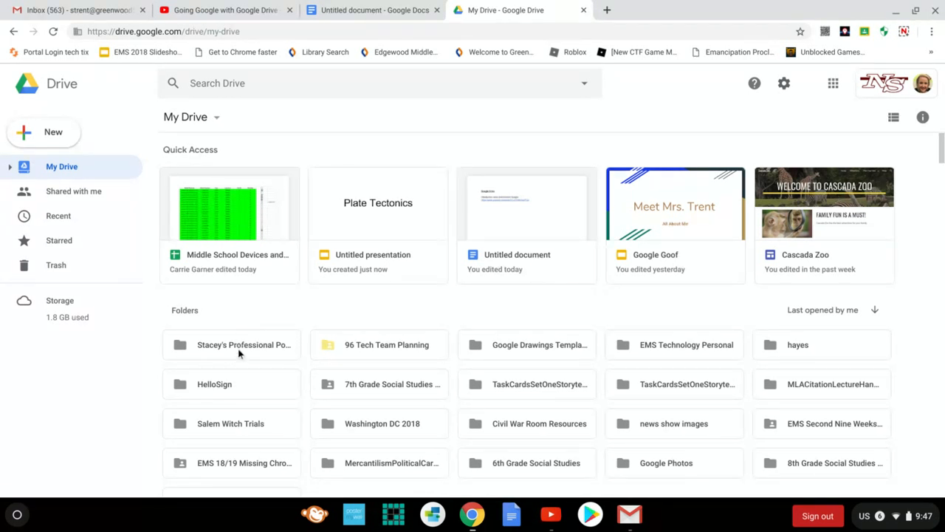
# - Move the Cascada Zoo file from Quick Access into the Professional Portfolio folder in My Drive
pyautogui.press('Down')
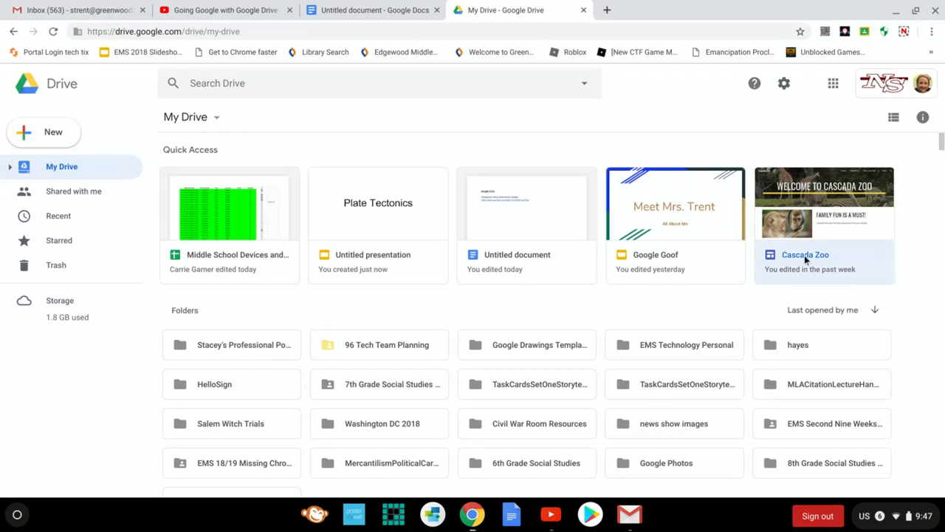
pyautogui.rightClick(789, 240)
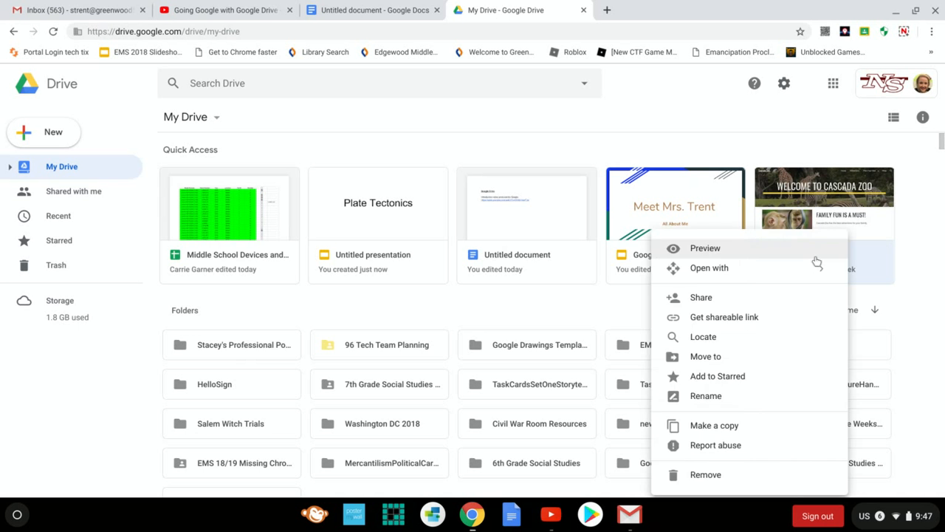
pyautogui.click(700, 357)
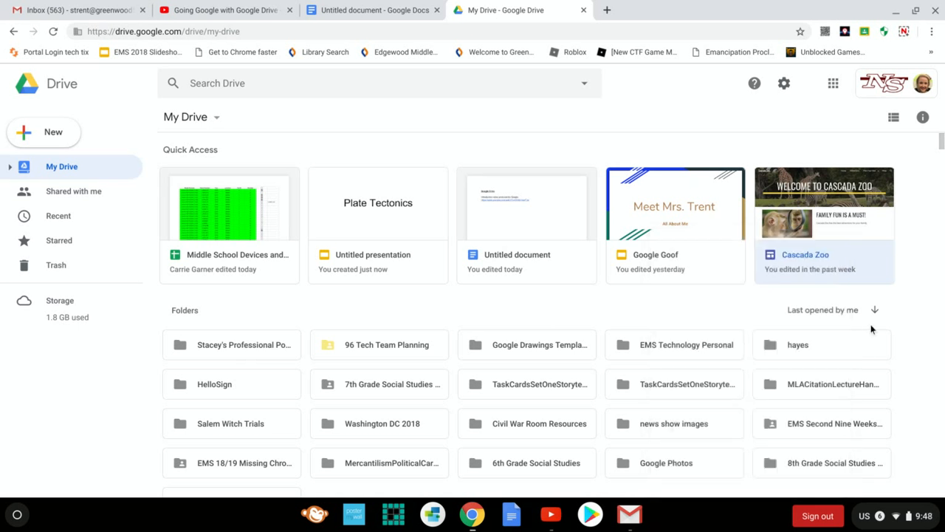
pyautogui.moveTo(825, 224)
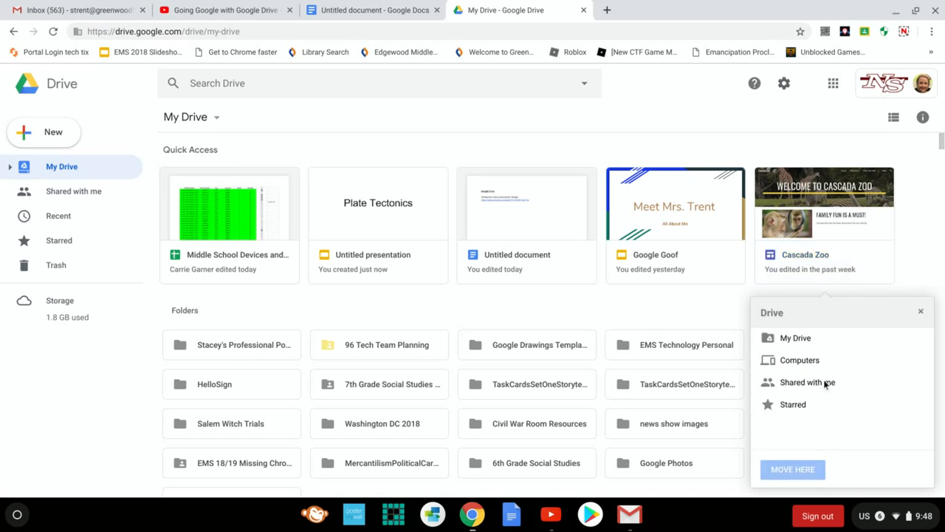
pyautogui.click(795, 338)
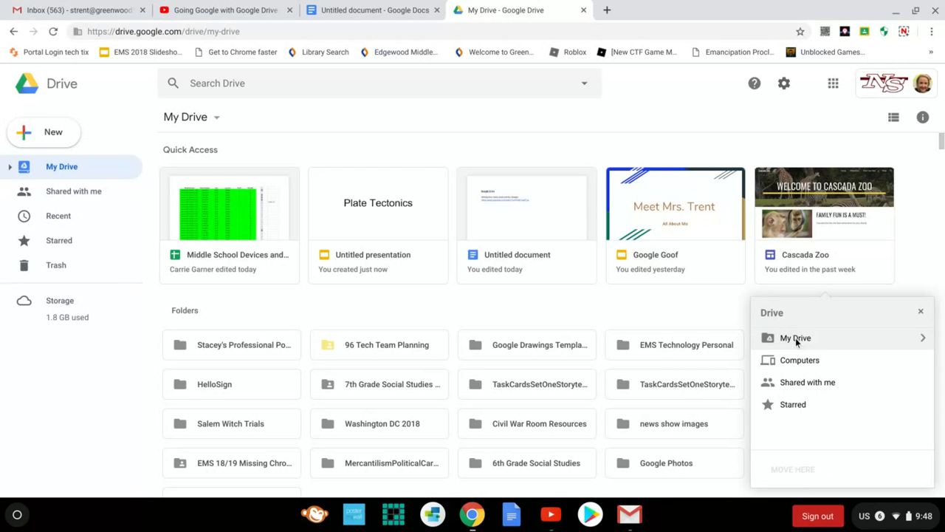
pyautogui.click(807, 344)
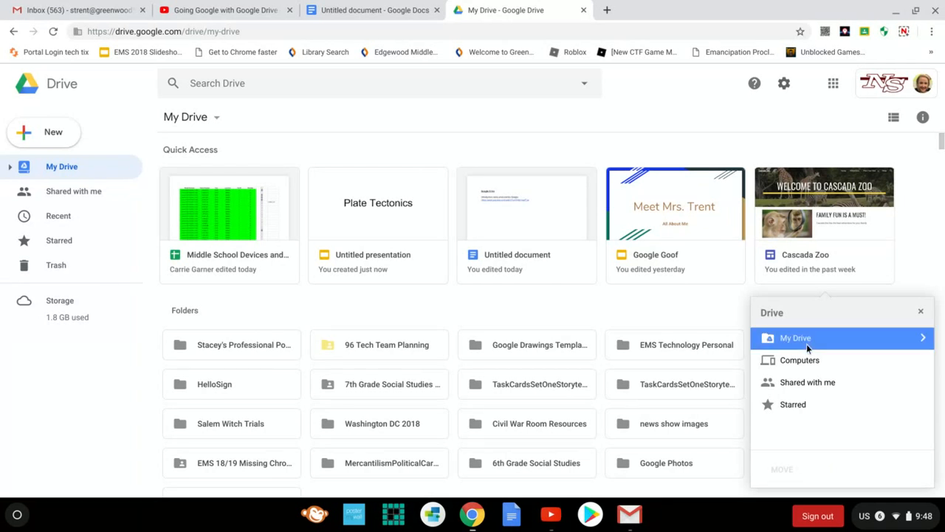
pyautogui.click(925, 339)
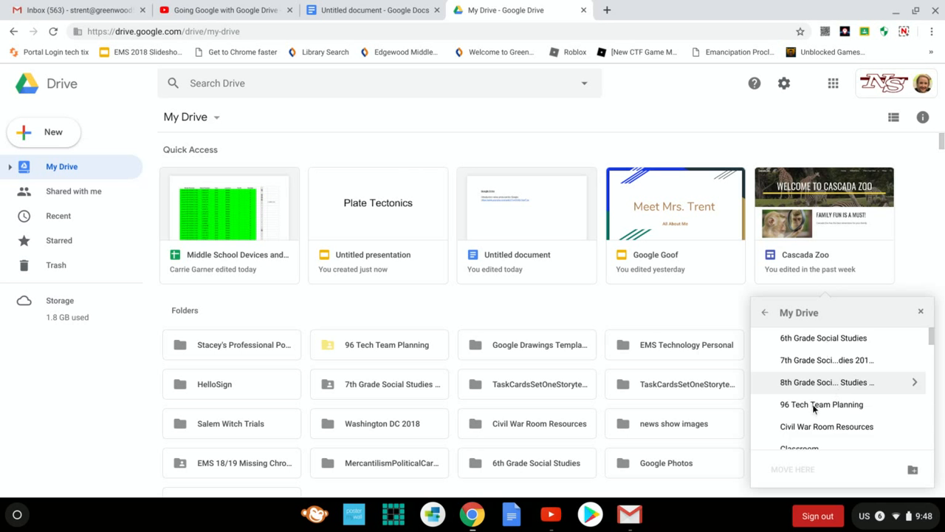
pyautogui.moveTo(931, 337); pyautogui.dragTo(929, 370)
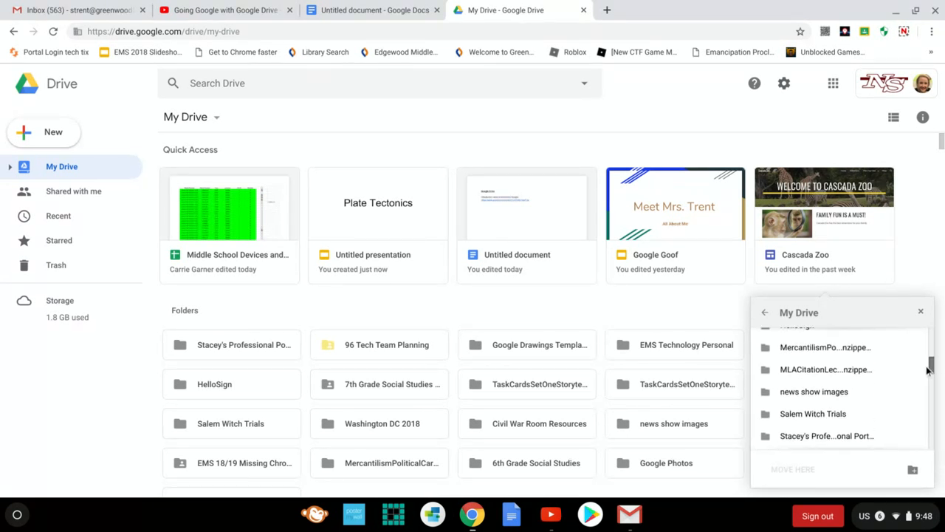
pyautogui.click(828, 438)
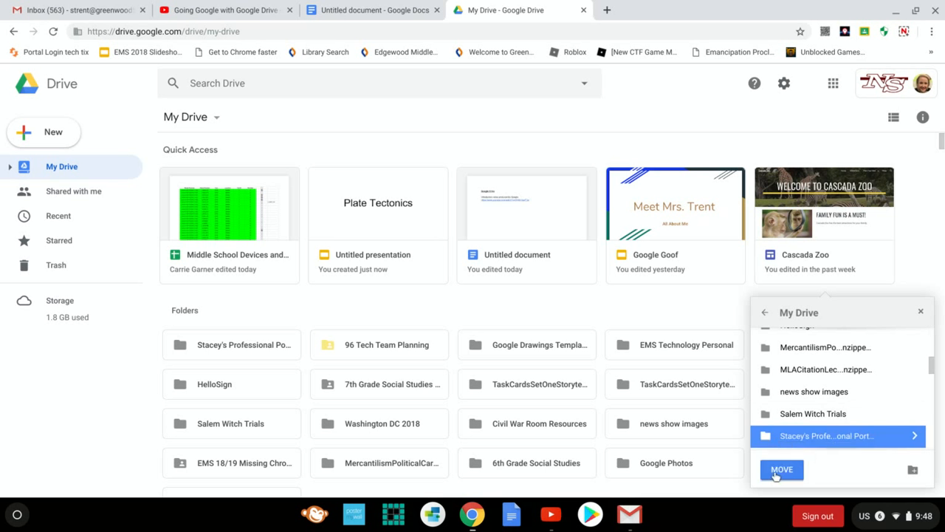
pyautogui.click(779, 469)
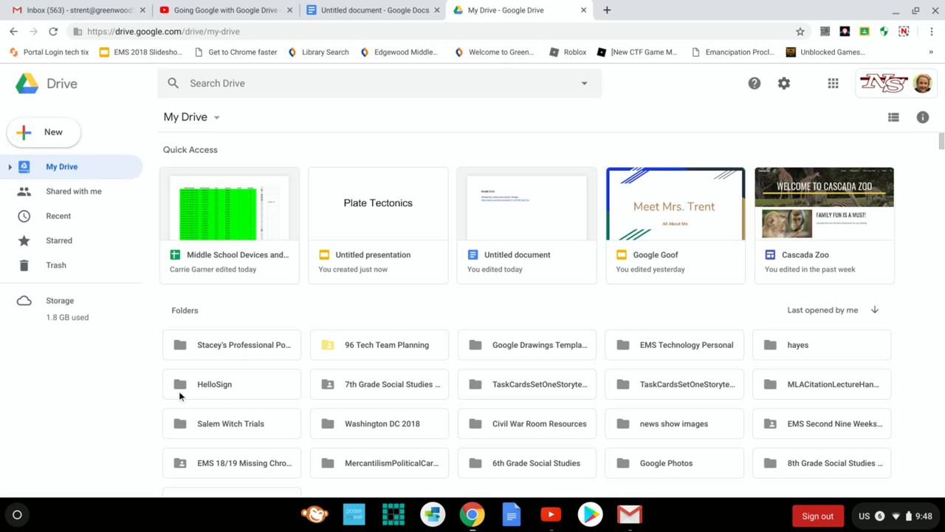
# - Move the HelloSign and 7th Grade Social Studies 2018/2019 folders into the Professional Portfolio folder and open that folder
pyautogui.click(246, 392)
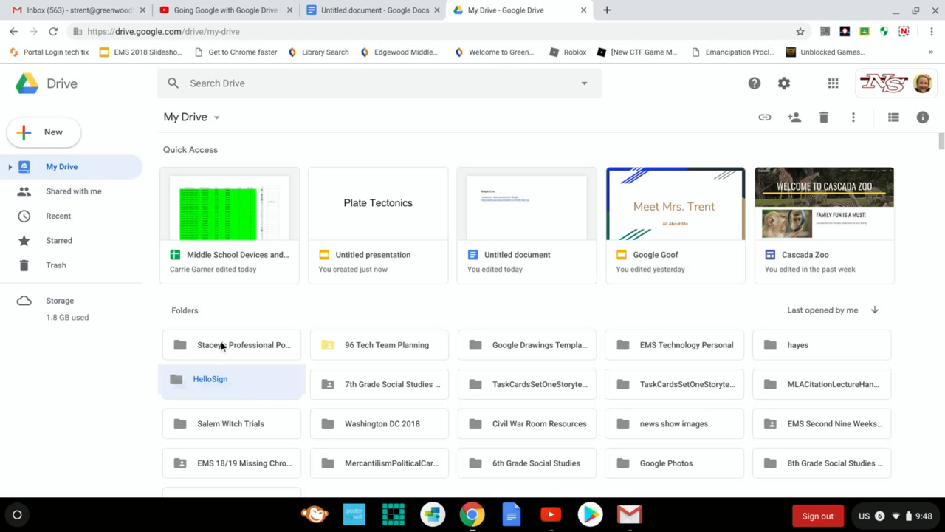
pyautogui.moveTo(183, 347); pyautogui.dragTo(183, 347)
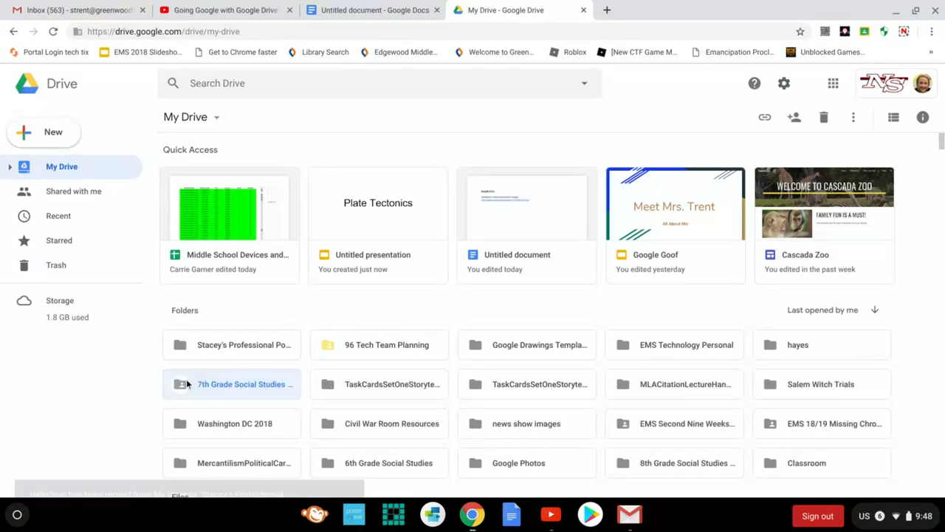
pyautogui.click(186, 382)
pyautogui.rightClick(186, 382)
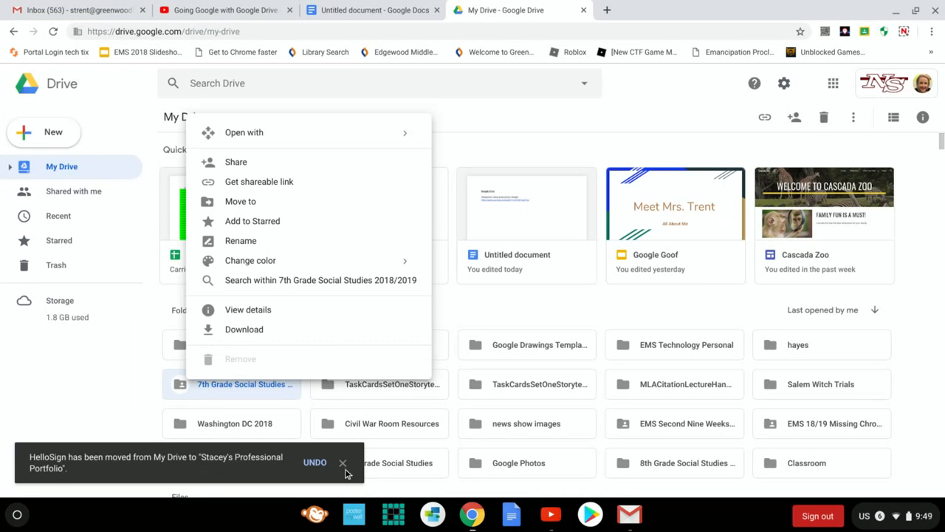
pyautogui.click(288, 490)
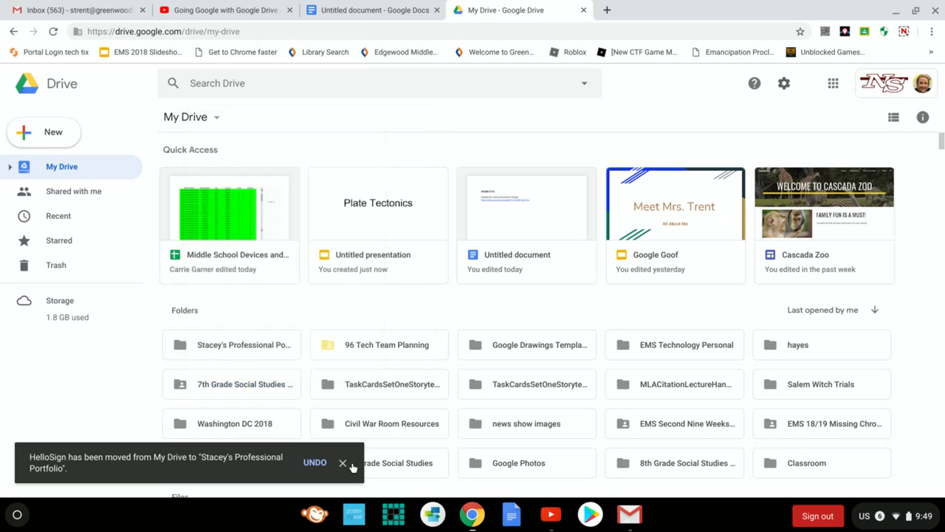
pyautogui.click(227, 349)
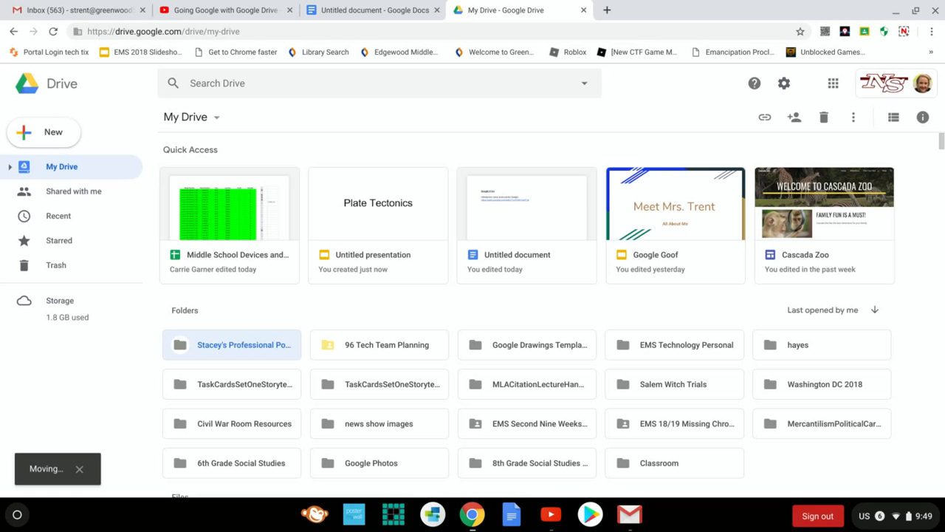
pyautogui.doubleClick(232, 345)
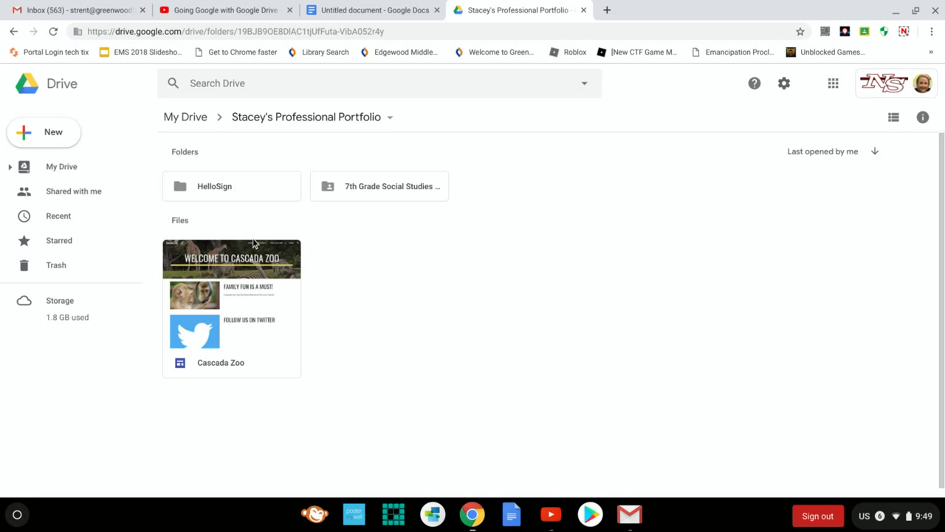
# - Return to My Drive and search Drive for "google"
pyautogui.click(72, 169)
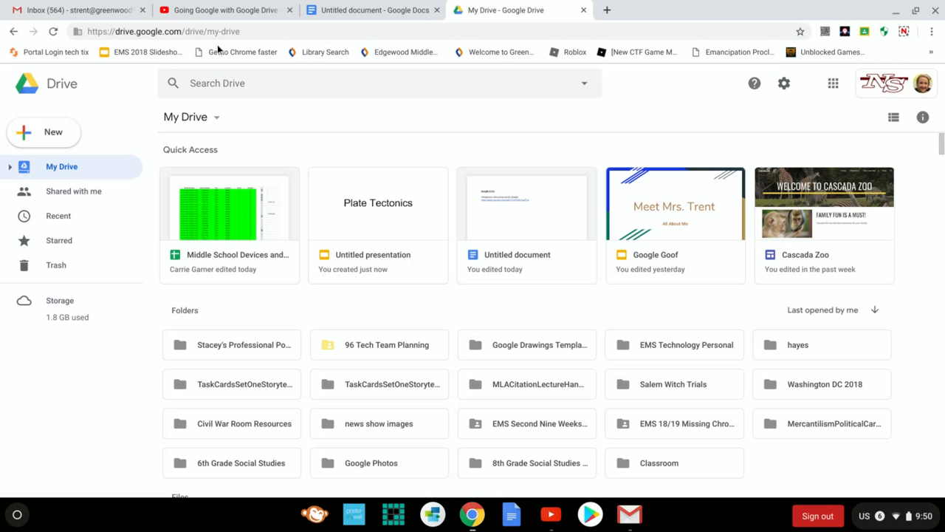
pyautogui.scroll(-1, 279, 89)
pyautogui.click(279, 85)
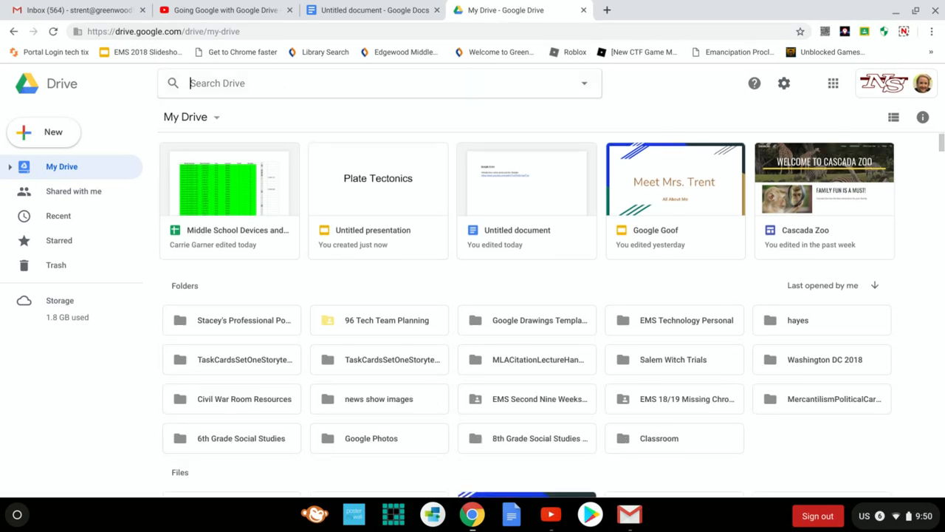
pyautogui.write('p')
pyautogui.press('BackSpace')
pyautogui.write('google')
pyautogui.click(299, 89)
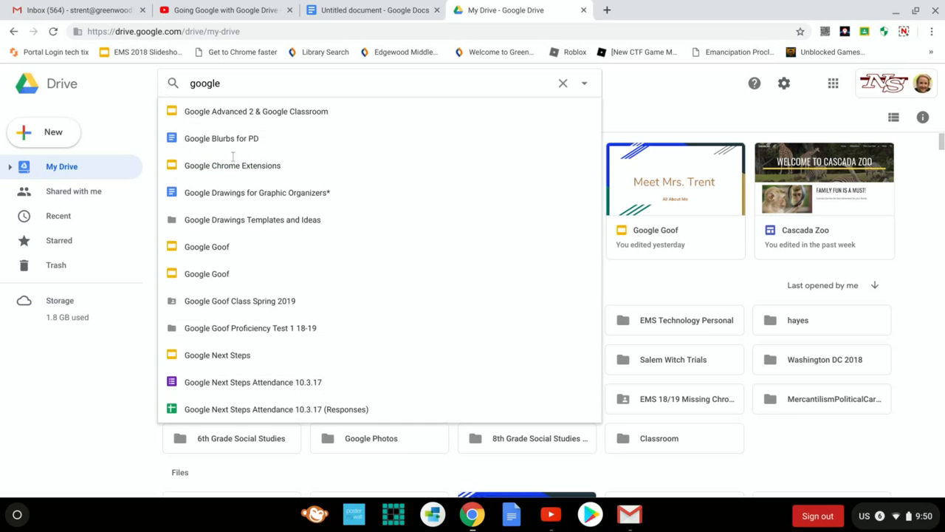
pyautogui.click(235, 223)
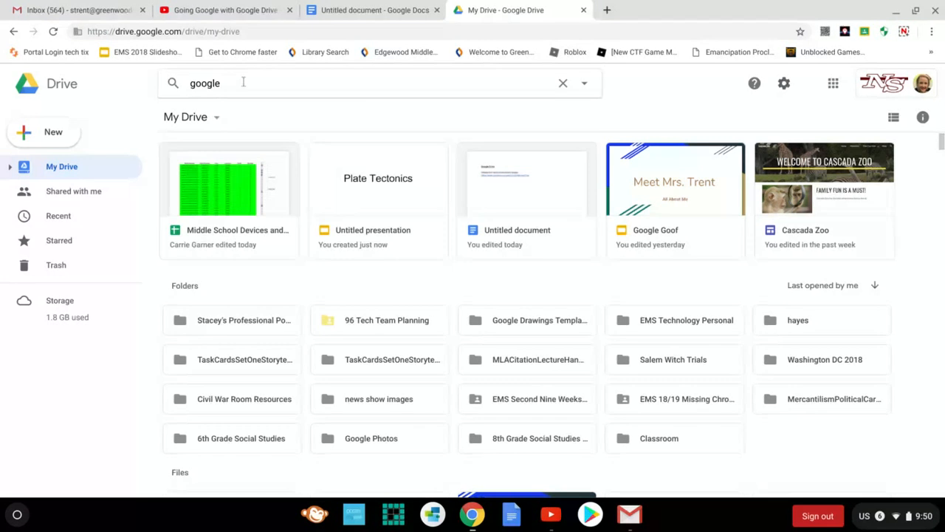
pyautogui.click(173, 83)
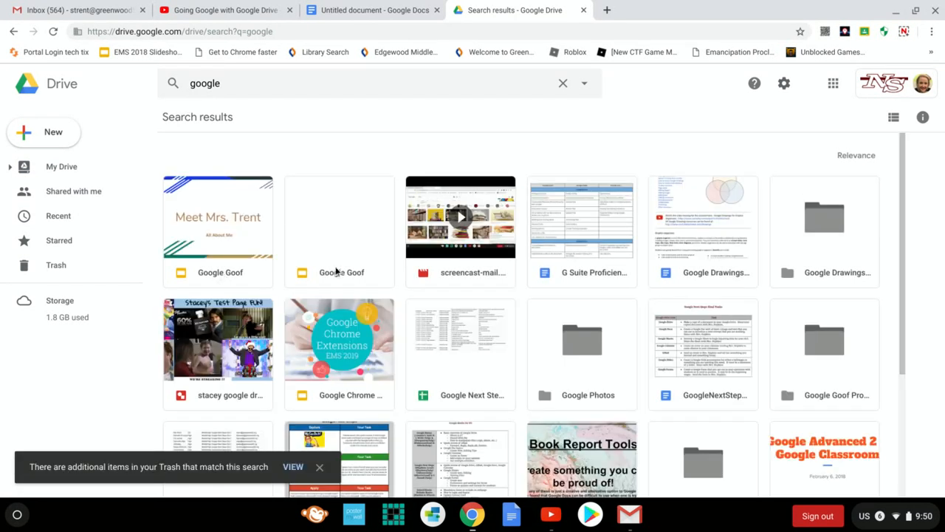
# - Move the G Suite Proficiency Checklist document from the search results into the Professional Portfolio folder in My Drive
pyautogui.click(584, 273)
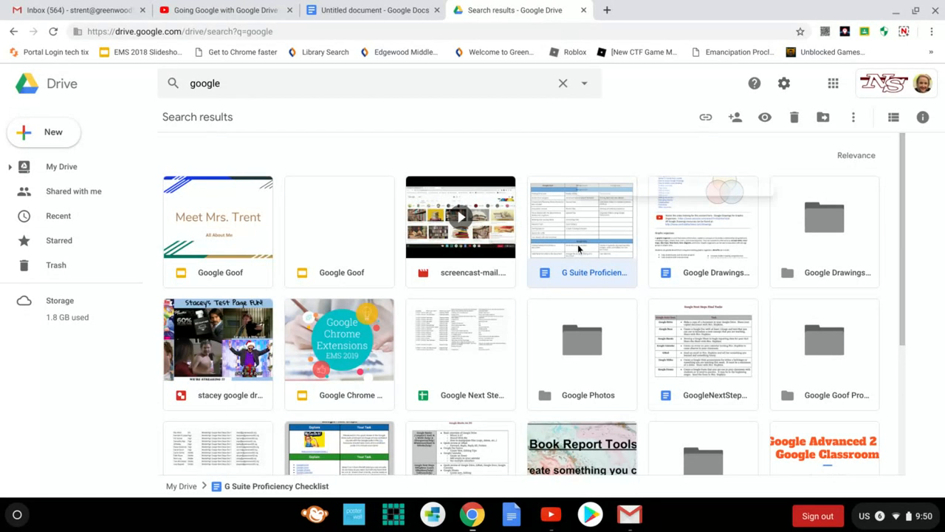
pyautogui.rightClick(580, 249)
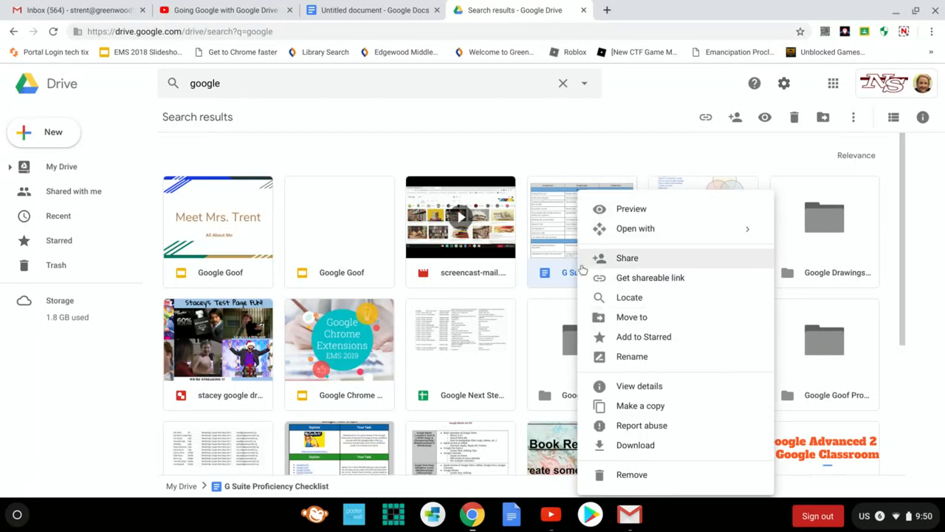
pyautogui.click(632, 316)
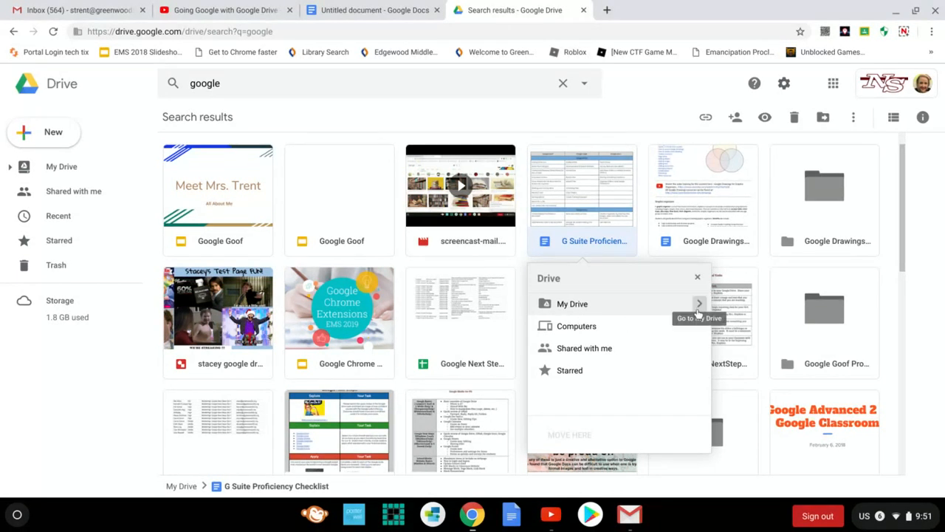
pyautogui.click(698, 304)
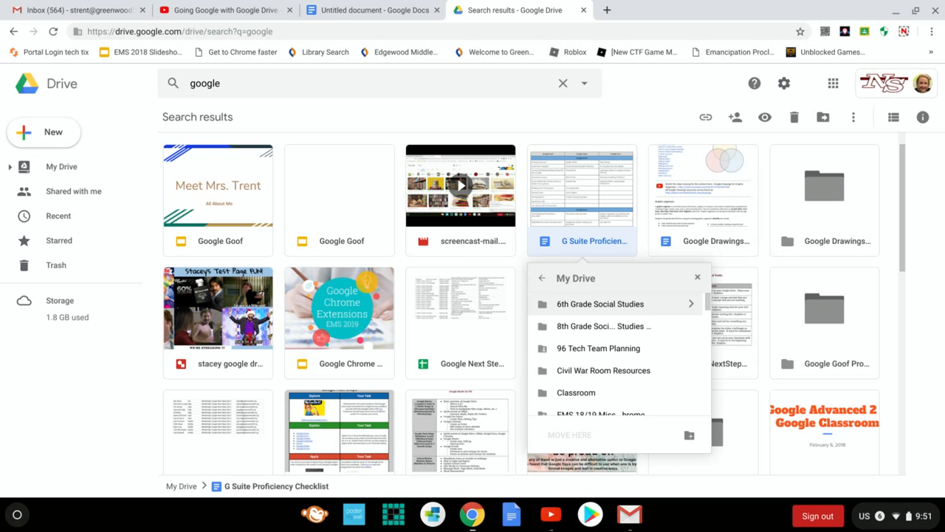
pyautogui.scroll(-3, 630, 349)
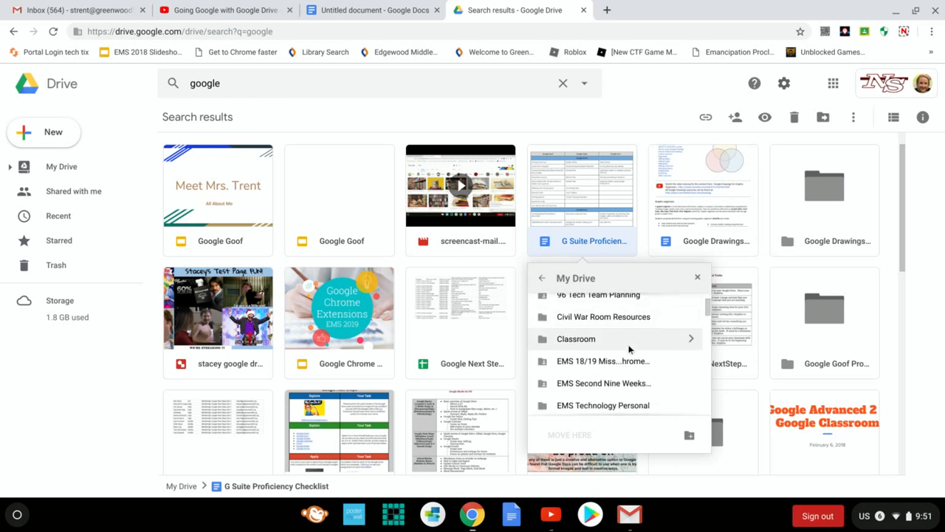
pyautogui.scroll(-5, 629, 350)
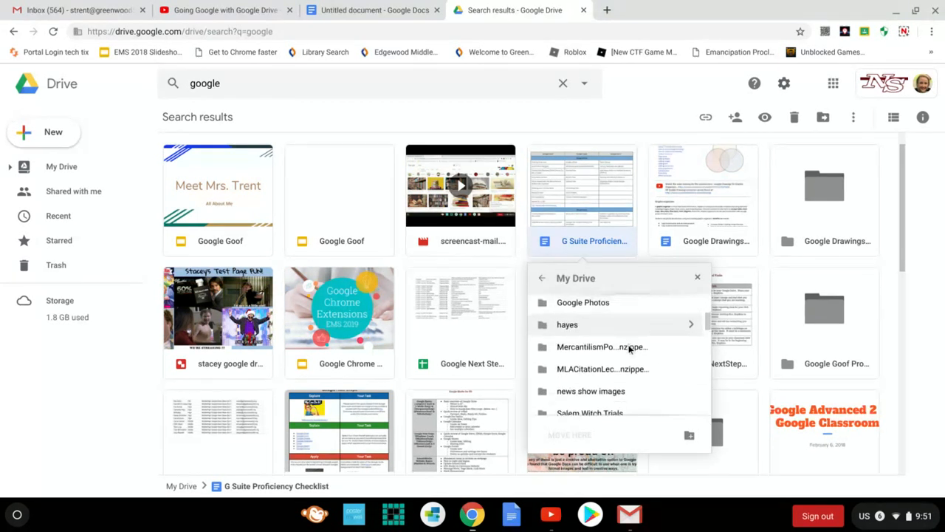
pyautogui.scroll(-3, 627, 346)
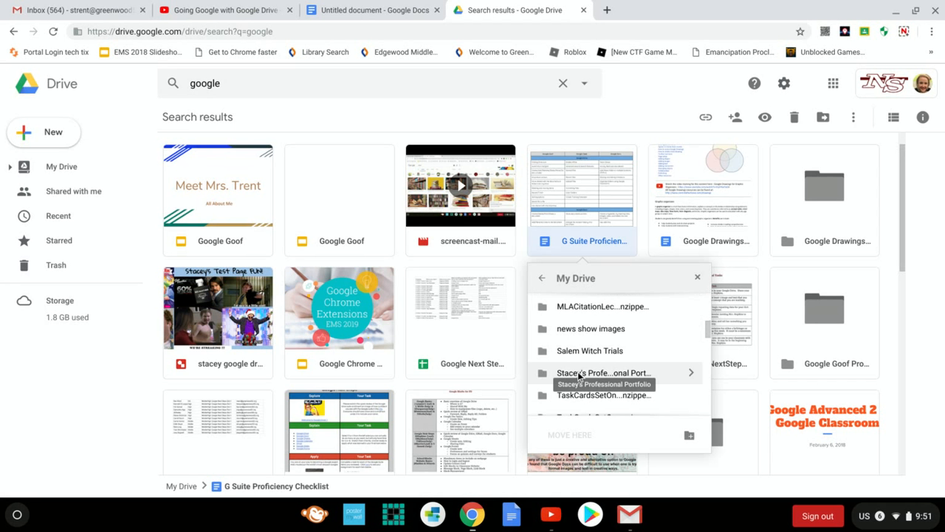
pyautogui.click(678, 373)
pyautogui.click(556, 437)
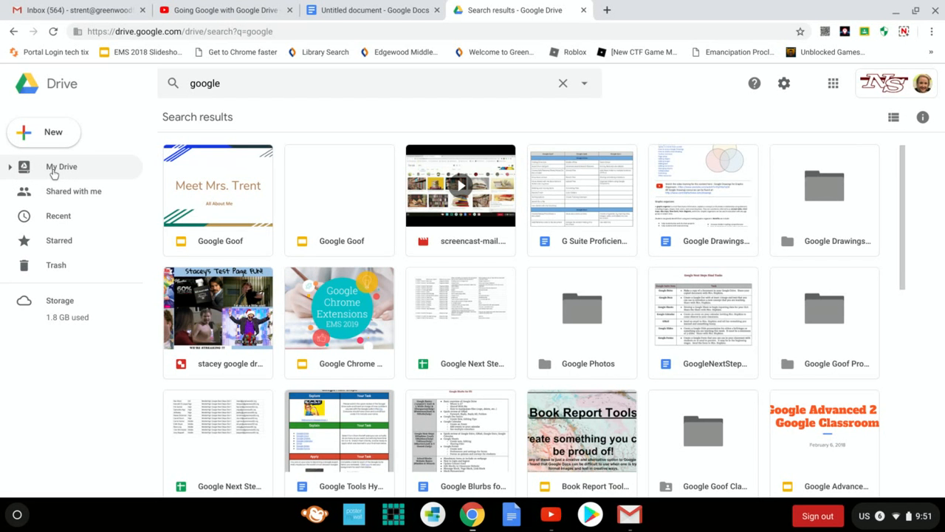
# - Open the Professional Portfolio folder from My Drive to check its contents, and go back to My Drive
pyautogui.click(52, 172)
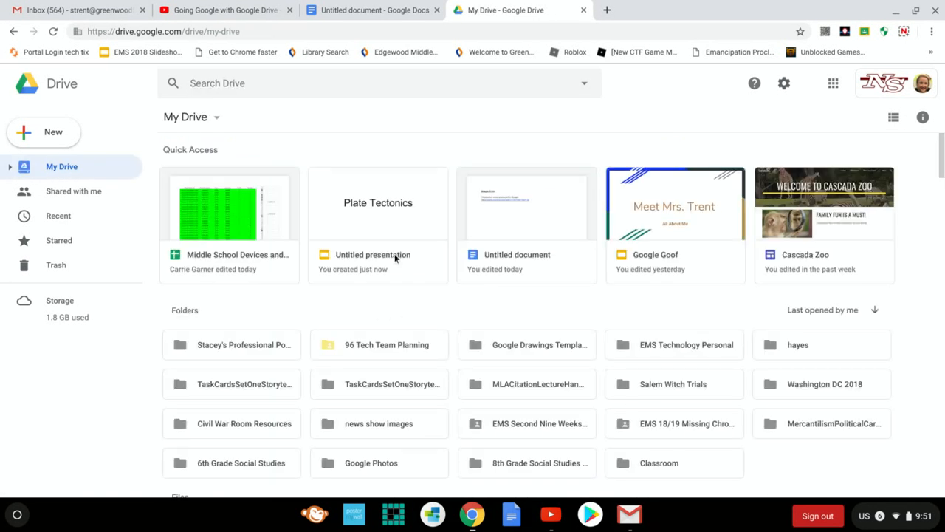
pyautogui.doubleClick(220, 350)
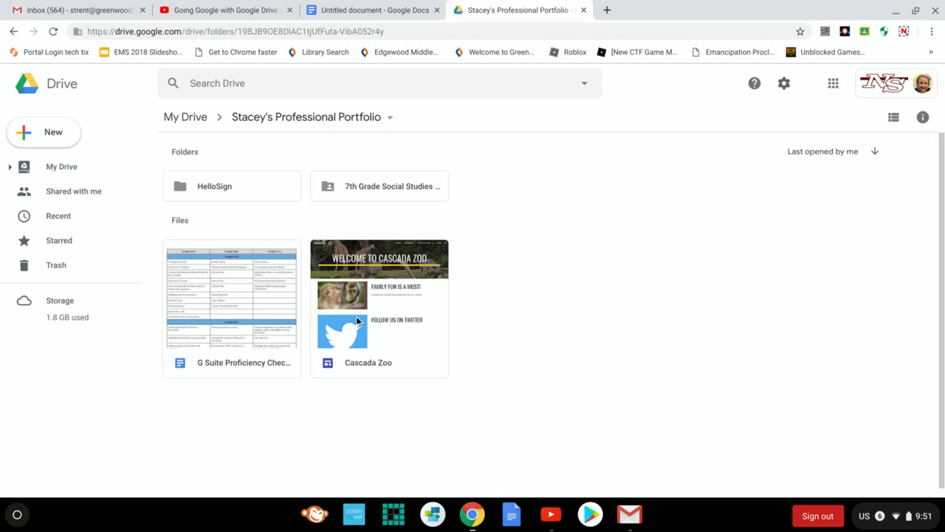
pyautogui.click(71, 168)
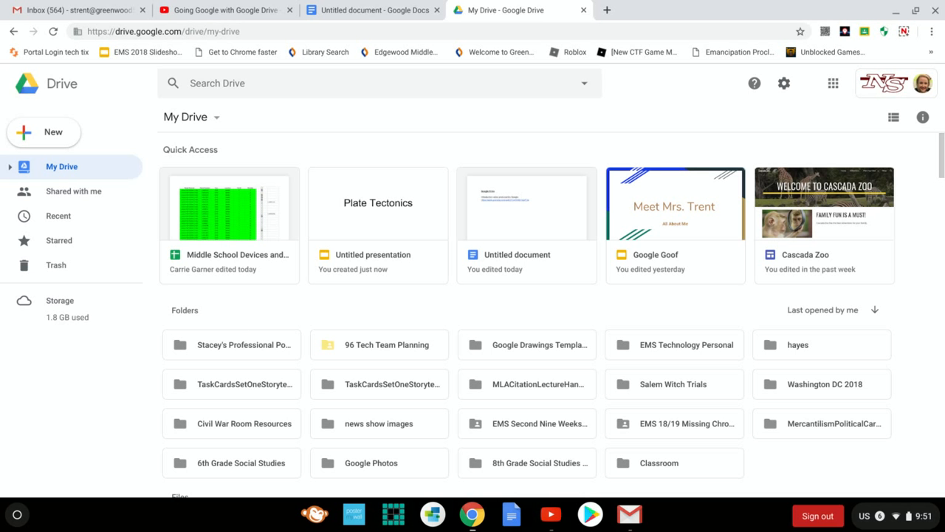
# - Look over My Drive in grid view and switch its layout to list view
pyautogui.click(894, 118)
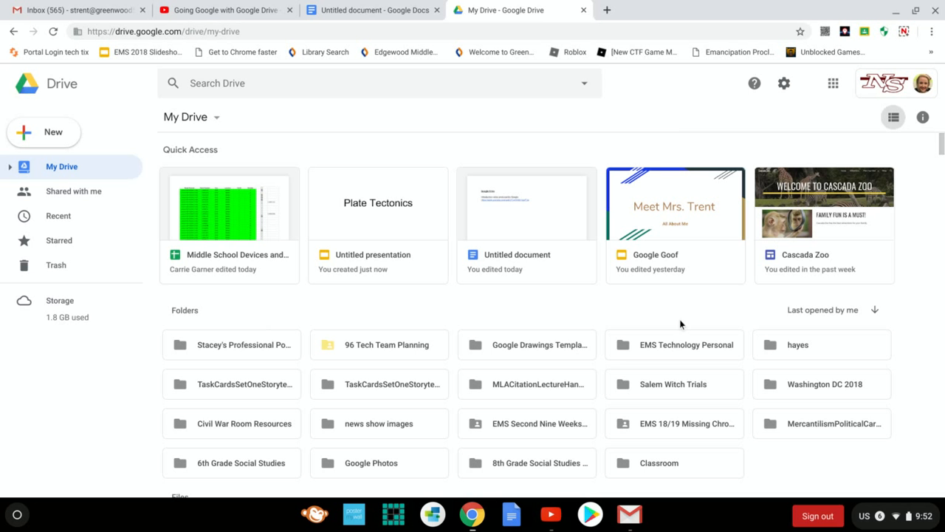
pyautogui.scroll(-3, 679, 322)
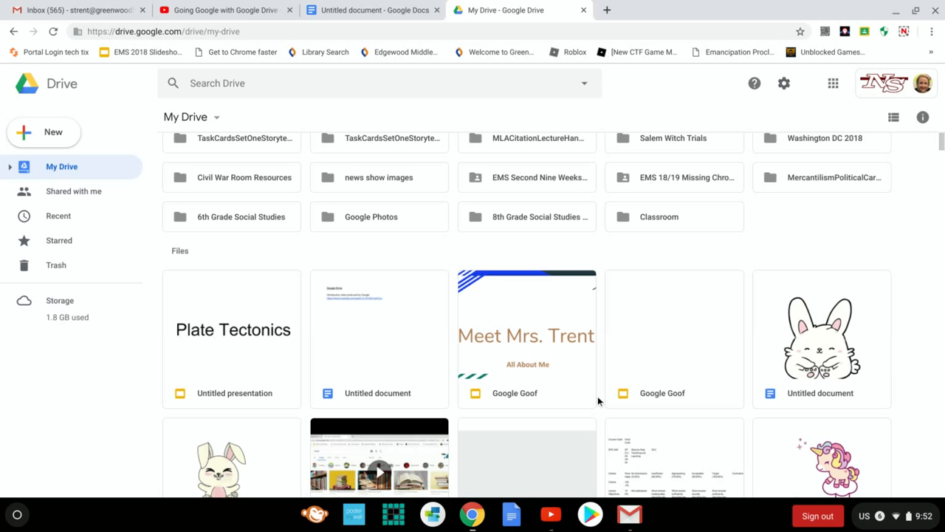
pyautogui.scroll(3, 783, 222)
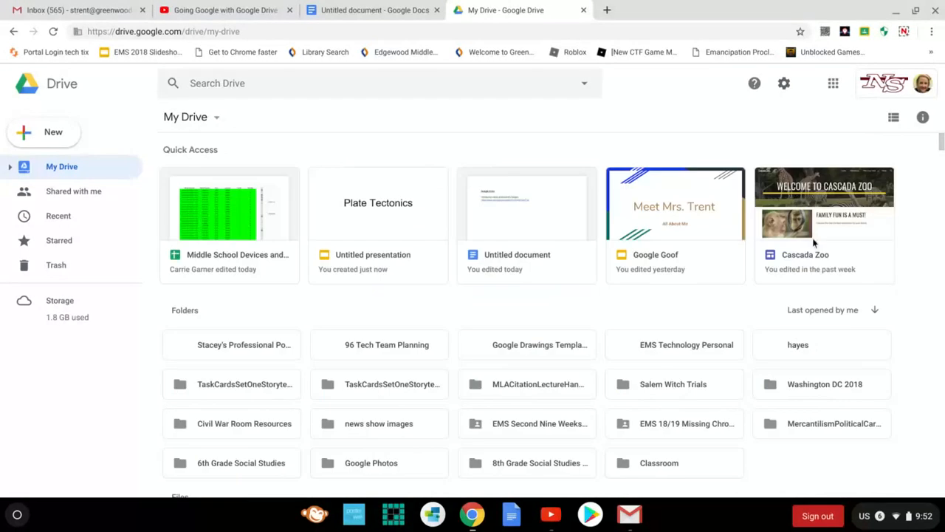
pyautogui.click(894, 120)
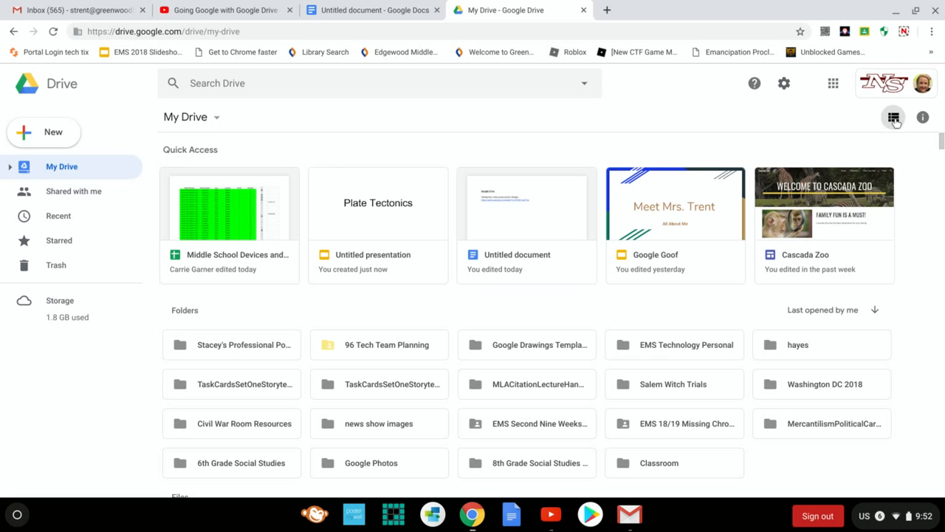
pyautogui.click(894, 127)
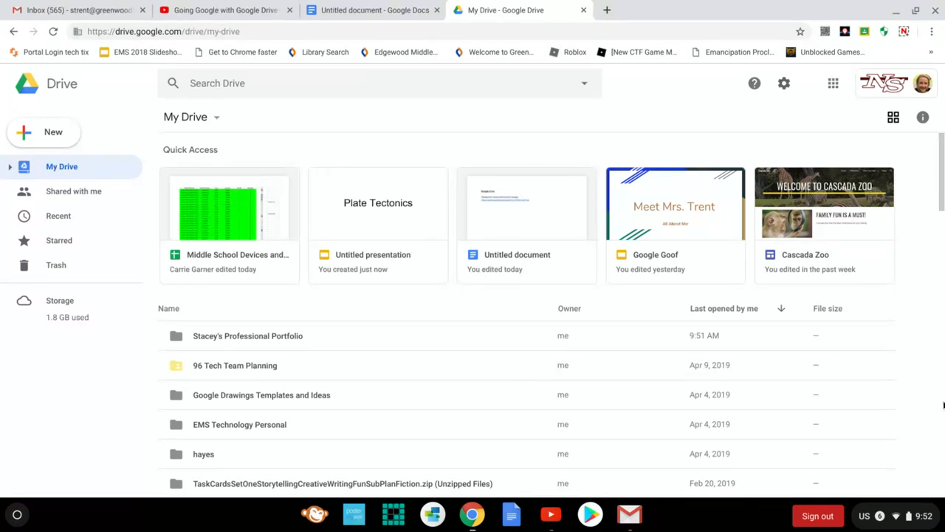
# - Browse the folders and files of My Drive in list view, and switch back to grid view
pyautogui.scroll(-8, 928, 458)
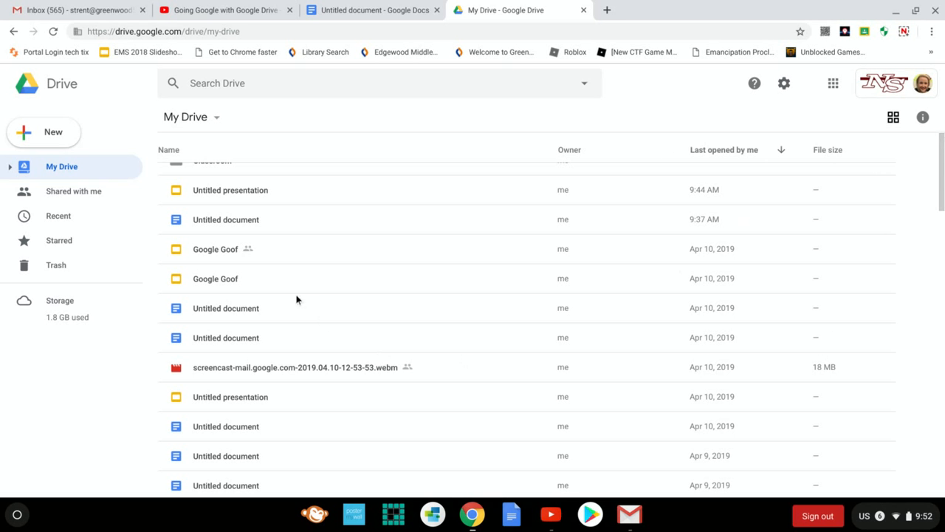
pyautogui.scroll(5, 944, 427)
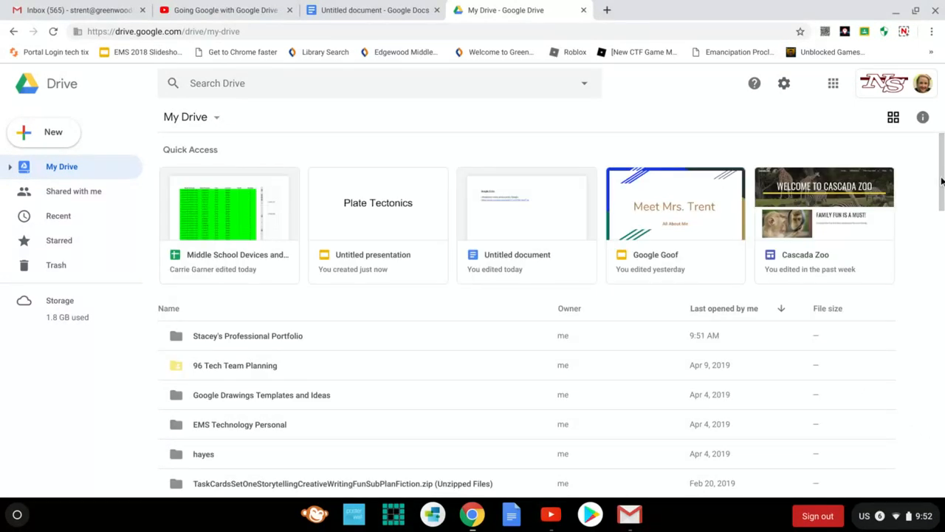
pyautogui.scroll(-2, 943, 189)
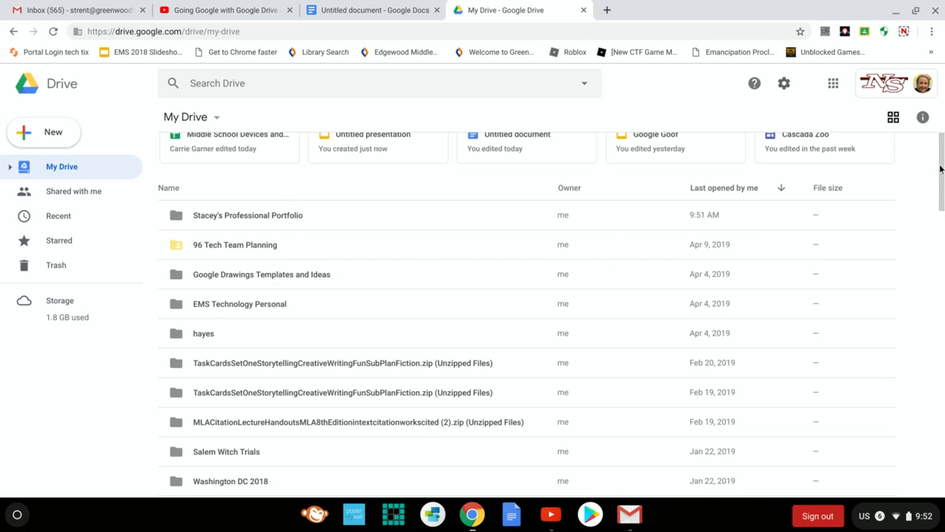
pyautogui.click(941, 220)
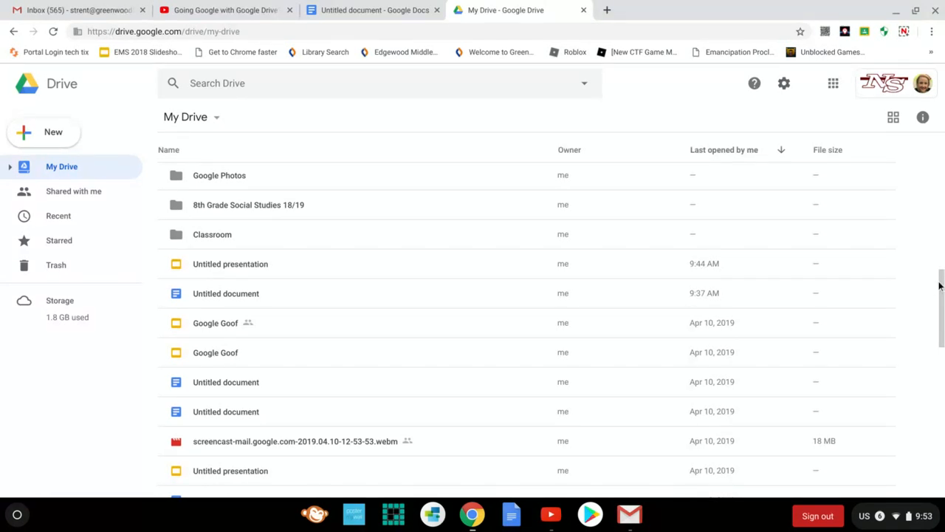
pyautogui.click(943, 395)
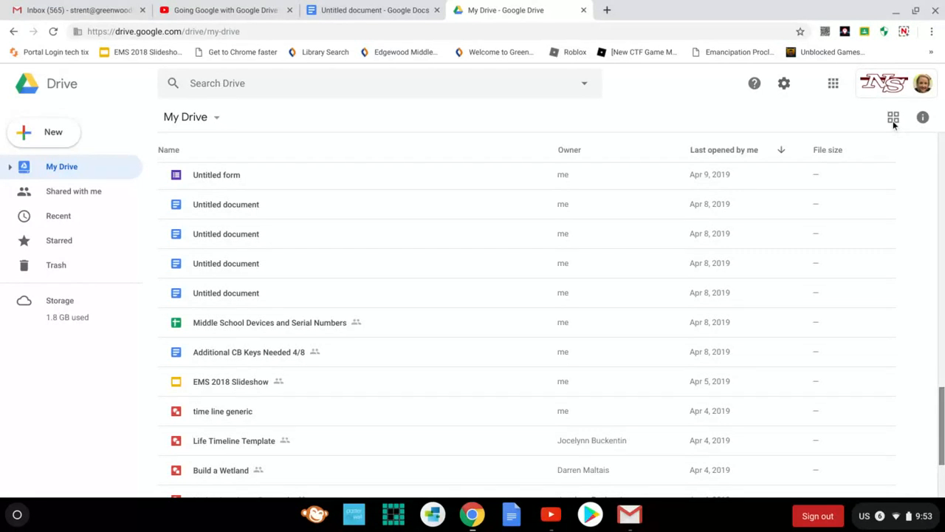
pyautogui.scroll(-2, 893, 121)
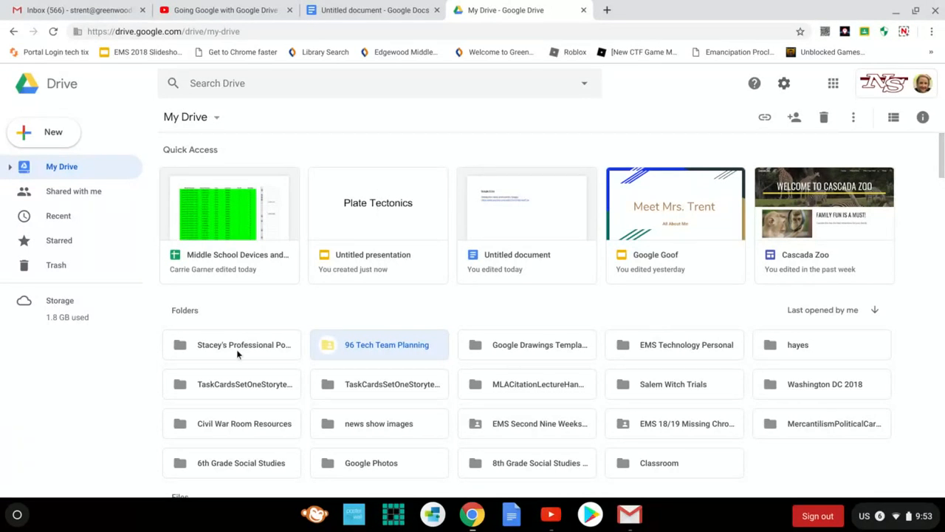
# - Select the Untitled presentation in Quick Access
pyautogui.click(342, 270)
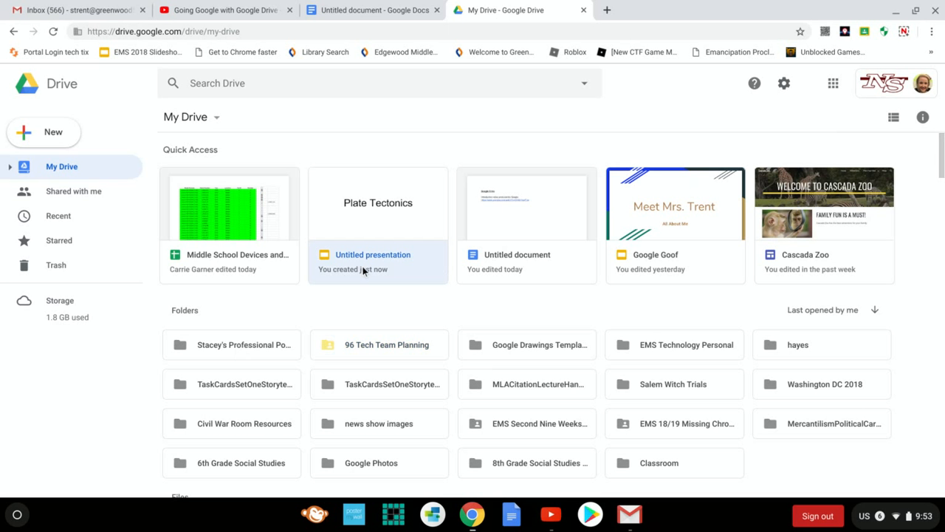